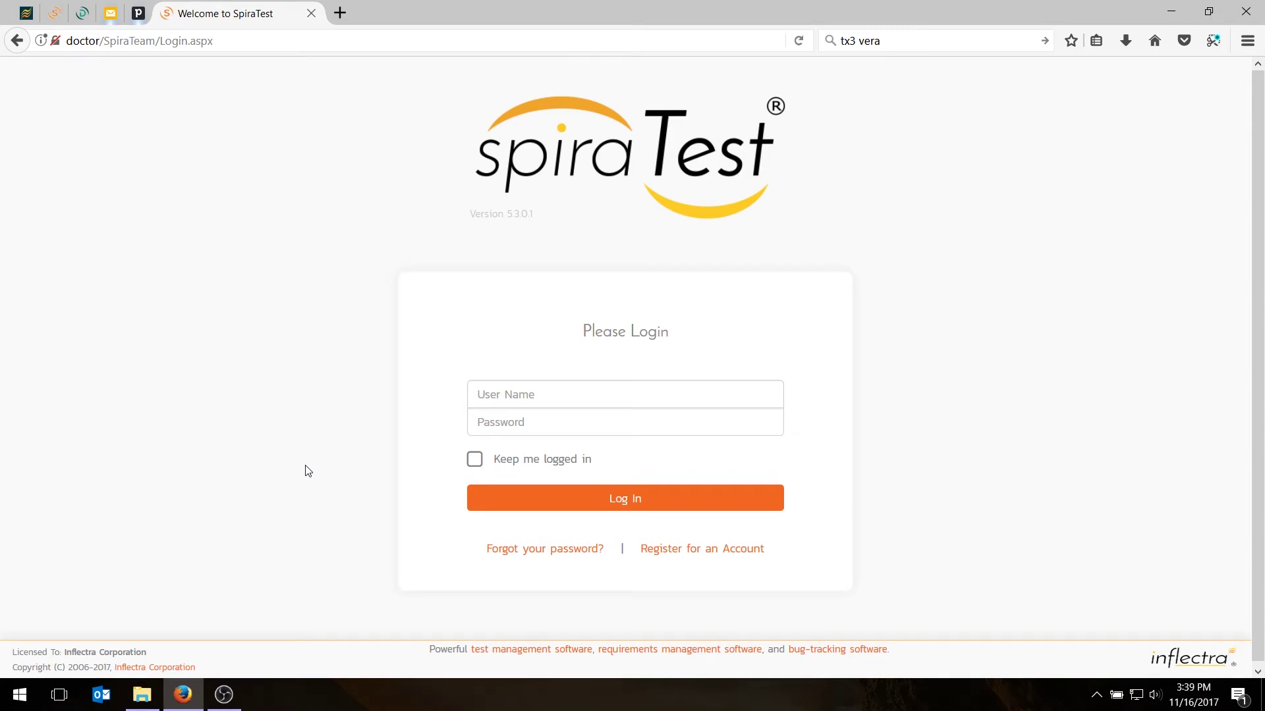
Log in to SpiraTest as the administrator using the account password
{"action": "left_click", "coordinate": [512, 396]}
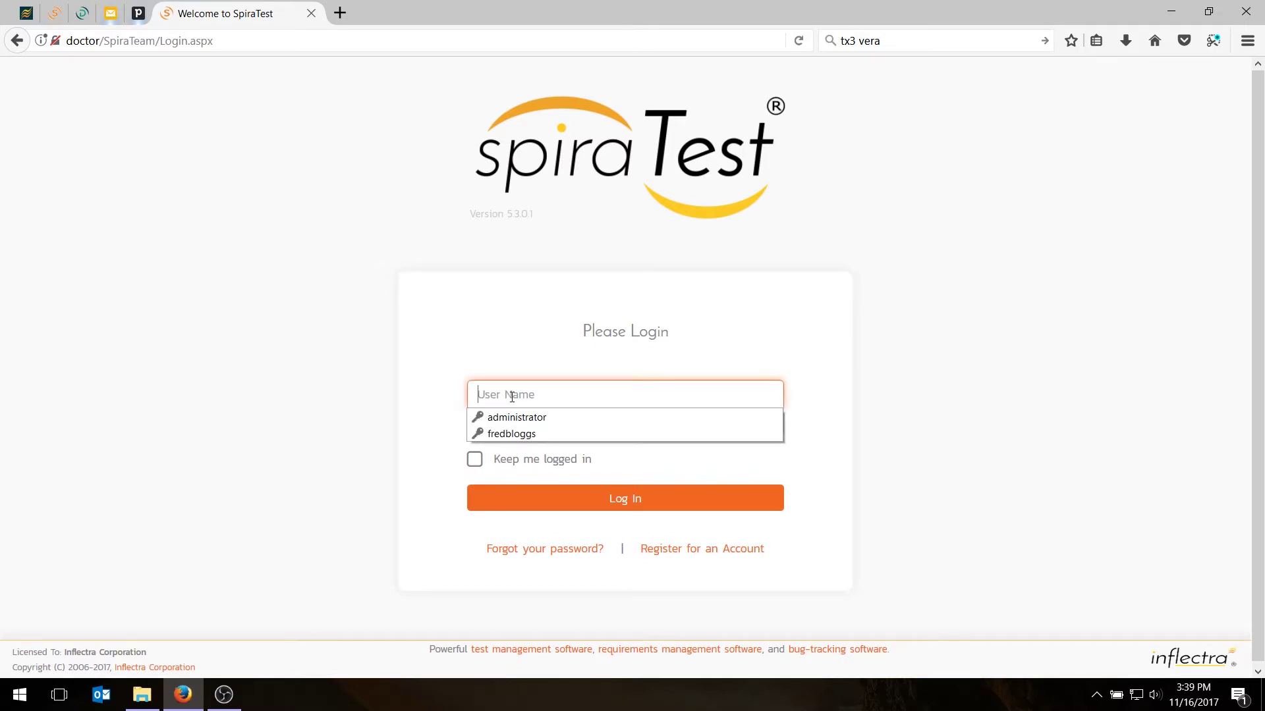
{"action": "type", "text": "administrato"}
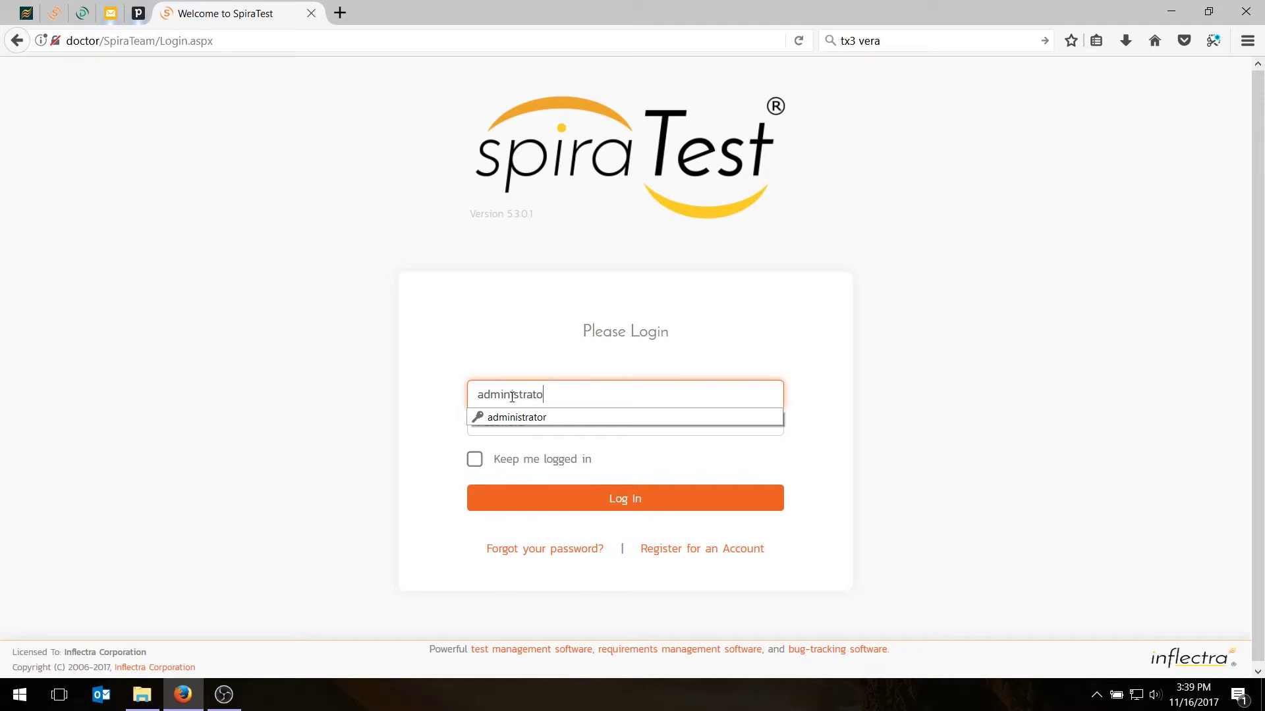
{"action": "type", "text": "r"}
{"action": "key", "text": "Tab"}
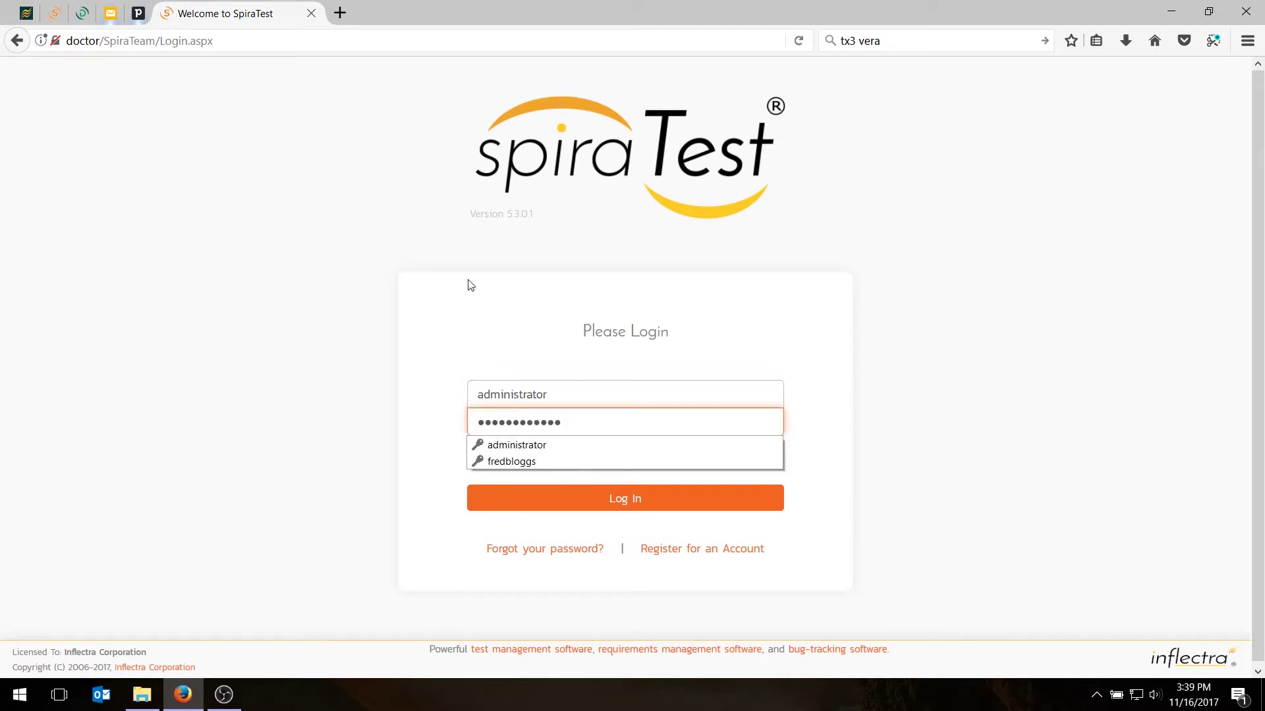
{"action": "left_click", "coordinate": [470, 284]}
{"action": "double_click", "coordinate": [569, 426]}
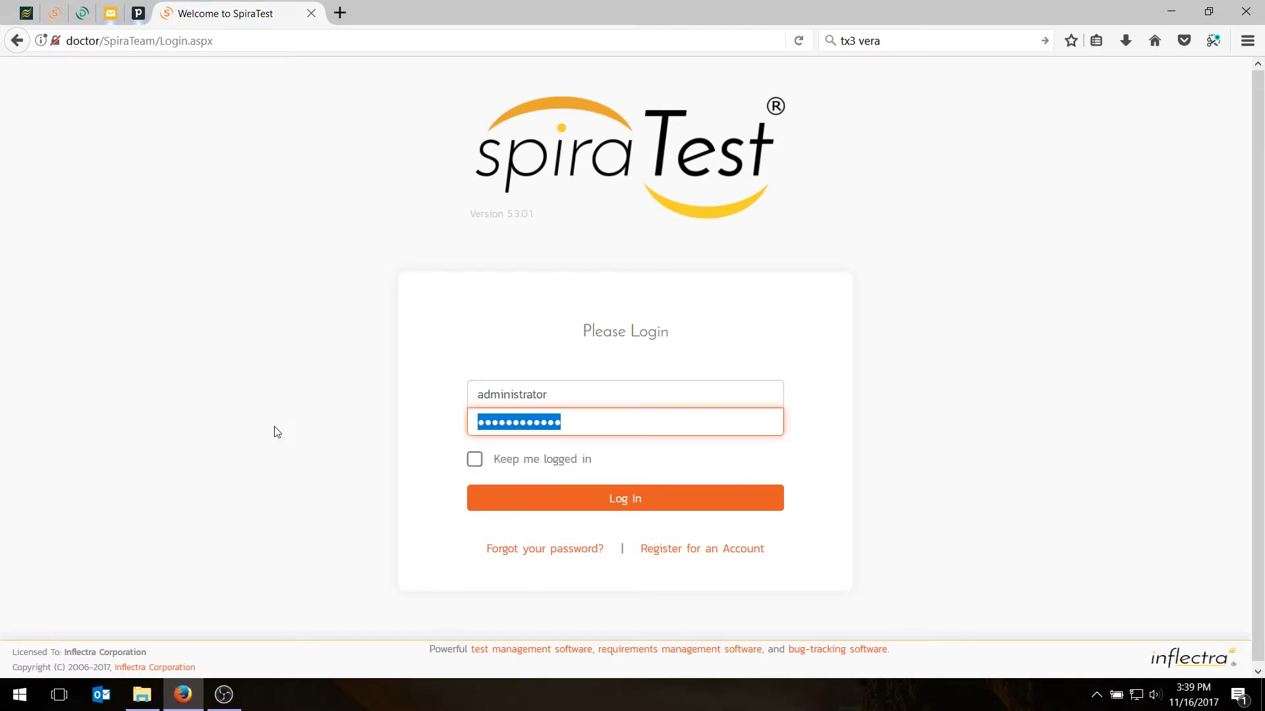
{"action": "type", "text": "PleaseChange"}
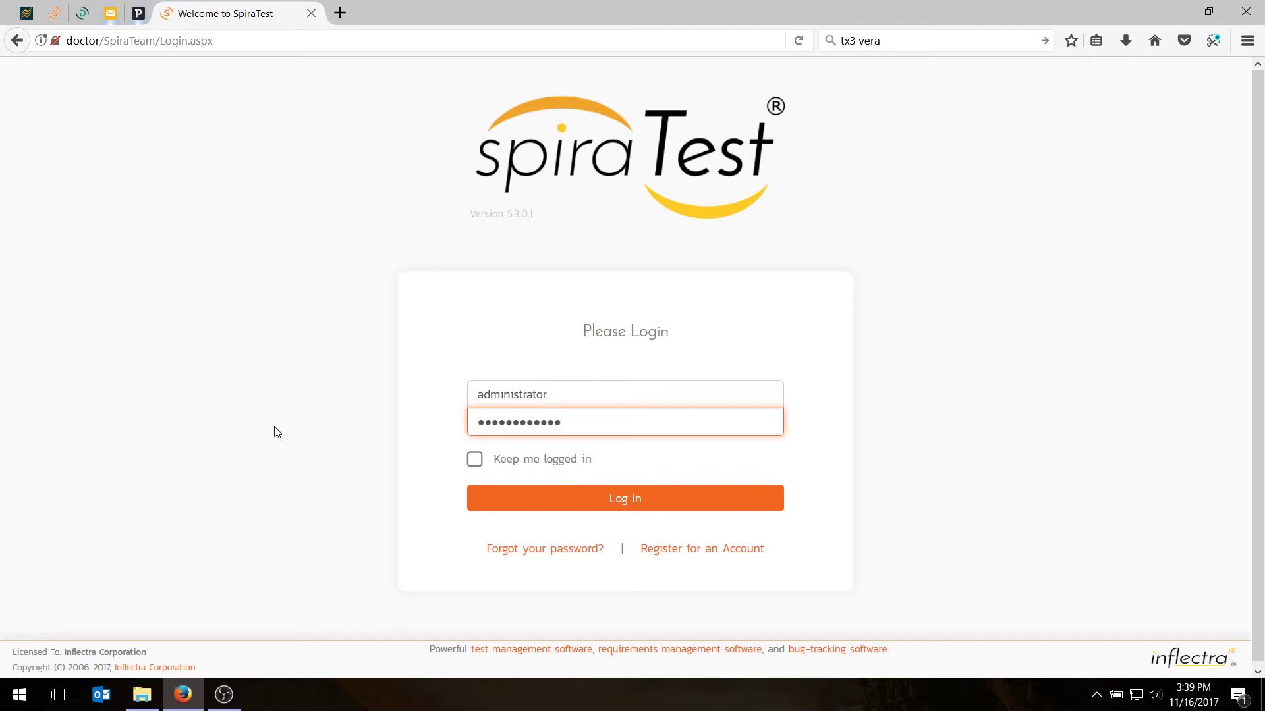
{"action": "left_click", "coordinate": [645, 499]}
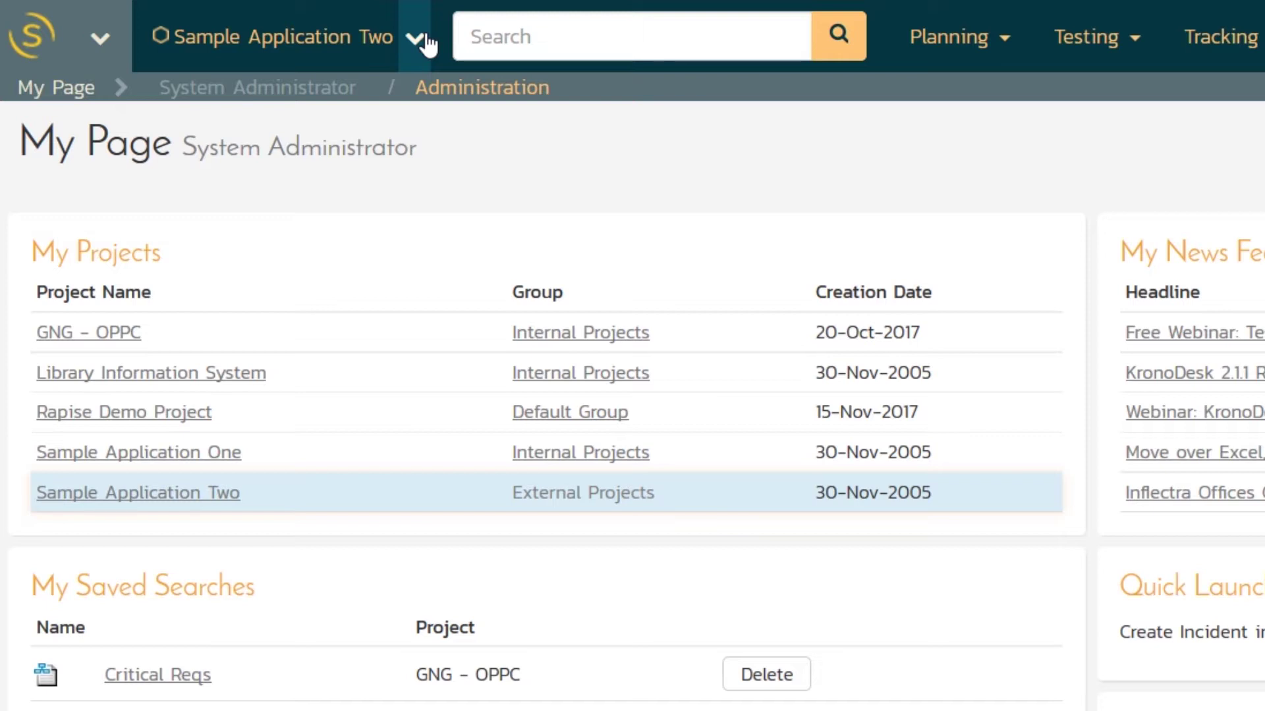
Switch to the Sample Application Two project and look over its home dashboard
{"action": "left_click", "coordinate": [428, 45]}
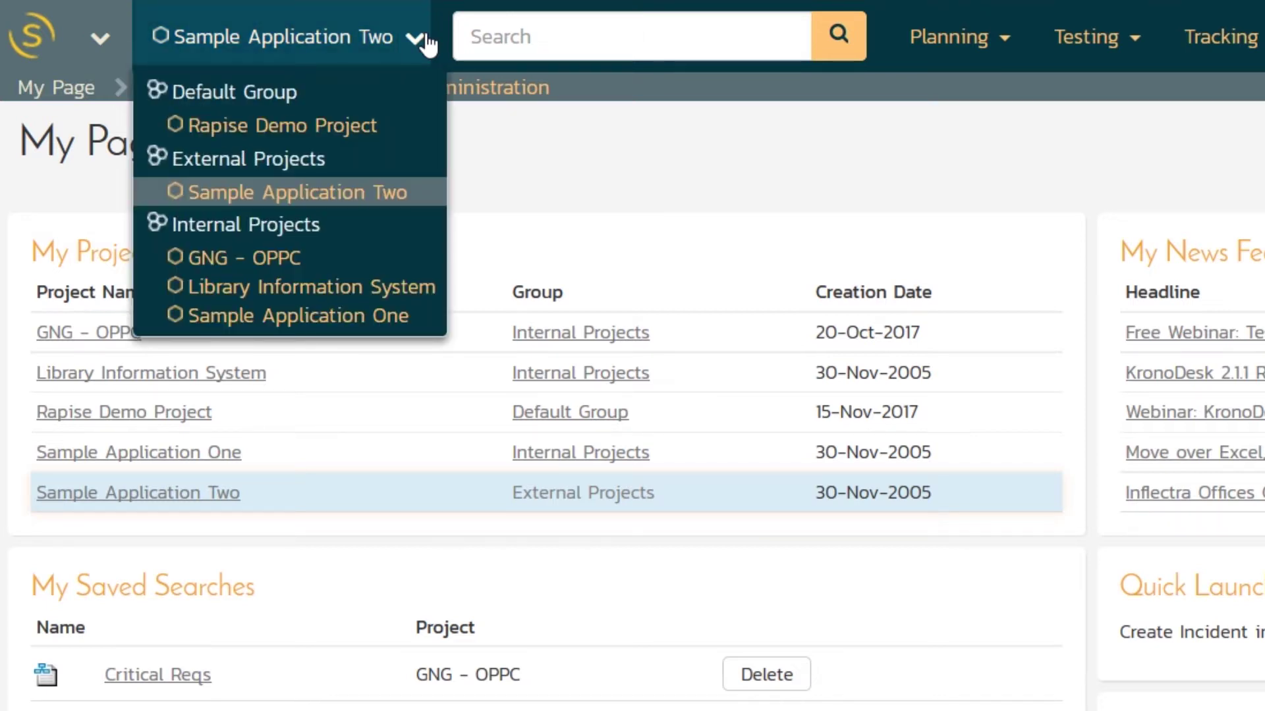
{"action": "left_click", "coordinate": [338, 197]}
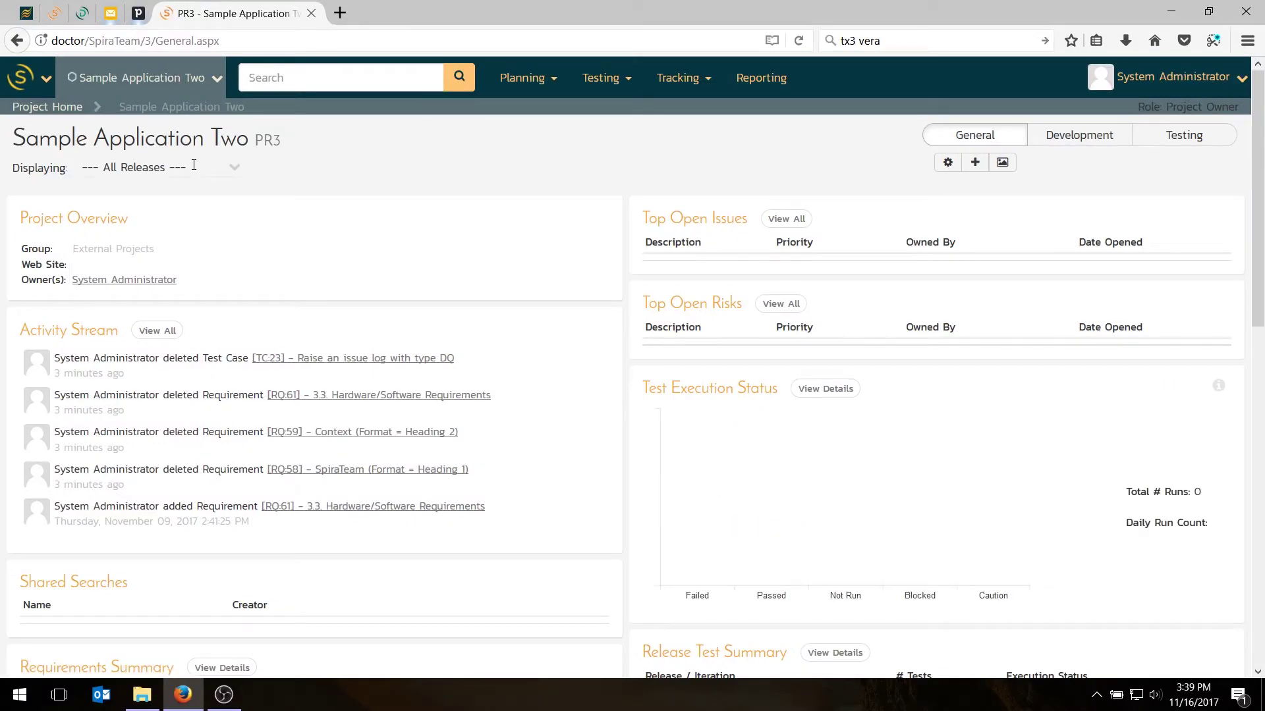
{"action": "scroll", "coordinate": [567, 362], "scroll_direction": "down", "scroll_amount": 7}
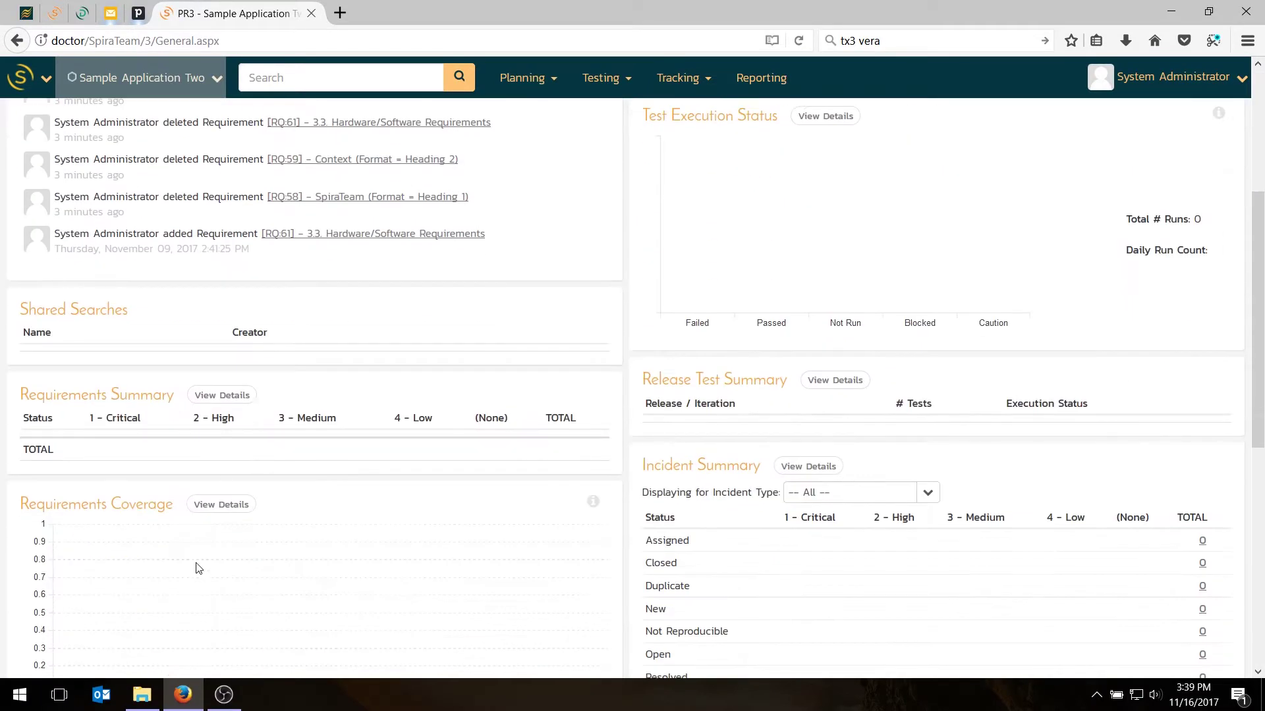
{"action": "scroll", "coordinate": [604, 432], "scroll_direction": "down", "scroll_amount": 3}
{"action": "scroll", "coordinate": [606, 432], "scroll_direction": "up", "scroll_amount": 8}
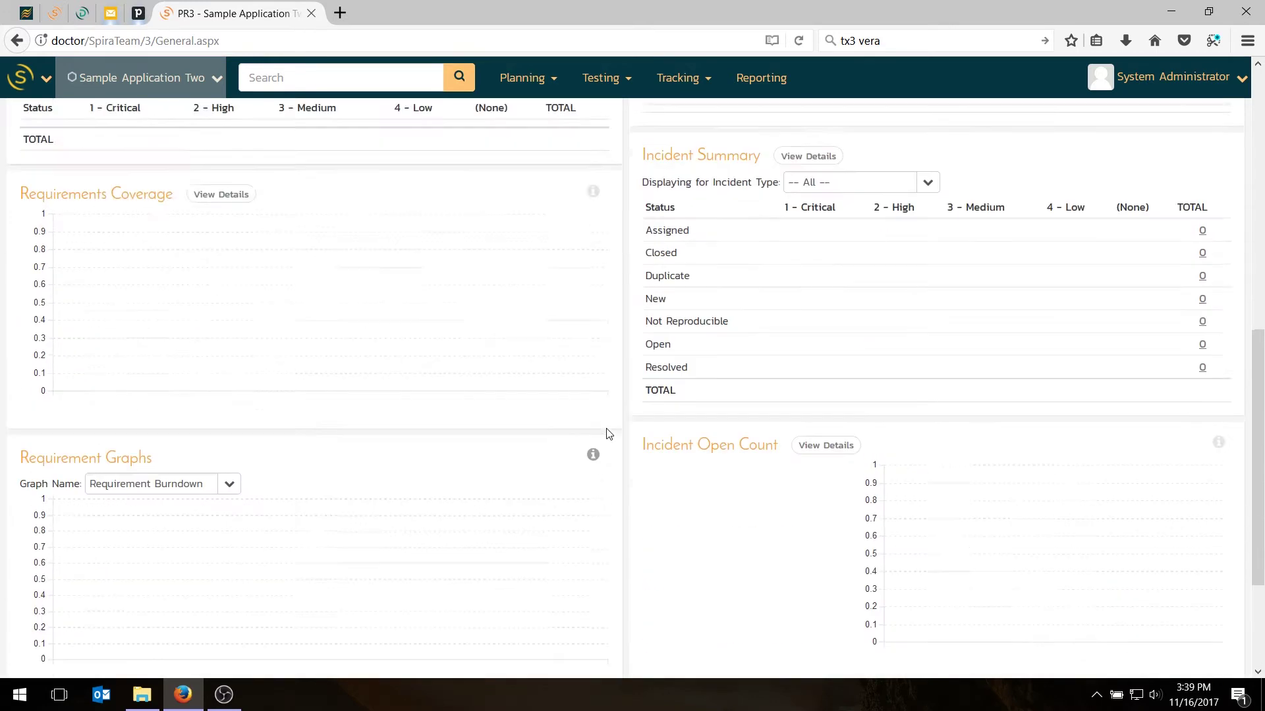
{"action": "scroll", "coordinate": [607, 433], "scroll_direction": "up", "scroll_amount": 3}
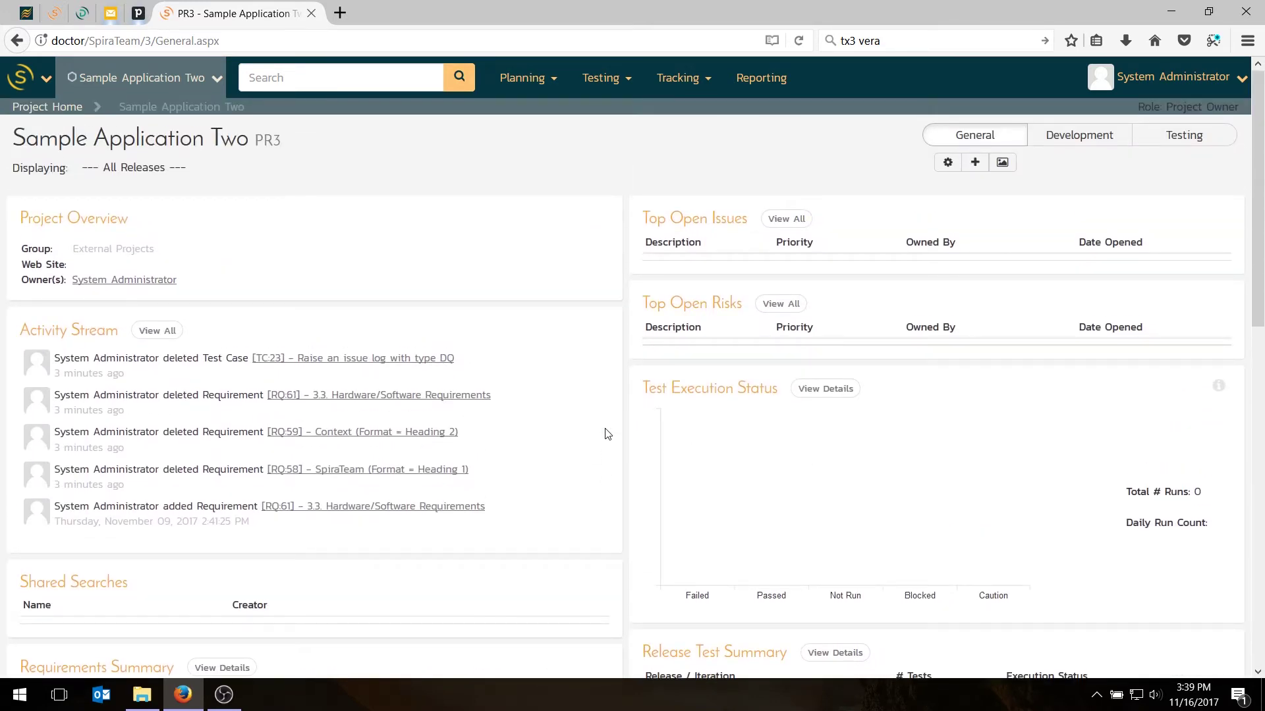
In Planning > Requirements, add the first requirement, 'Functional Requirements'
{"action": "left_click", "coordinate": [555, 82]}
{"action": "left_click", "coordinate": [536, 108]}
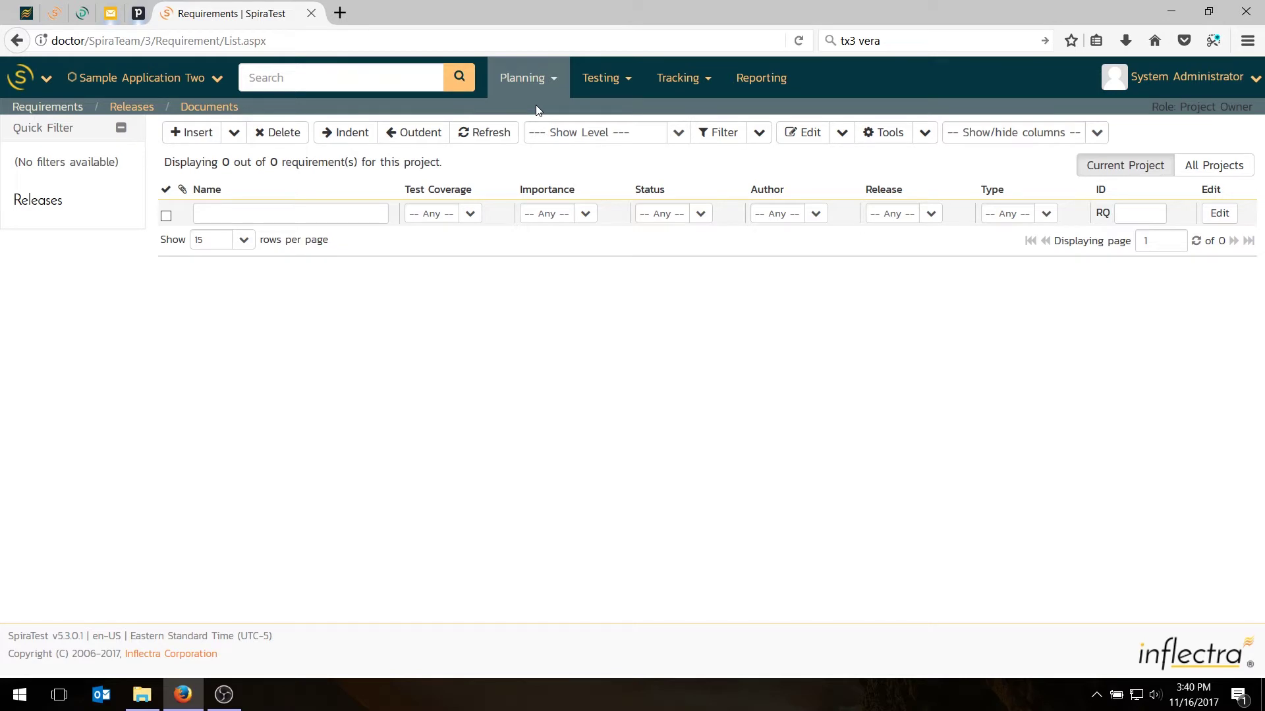
{"action": "left_click", "coordinate": [187, 135]}
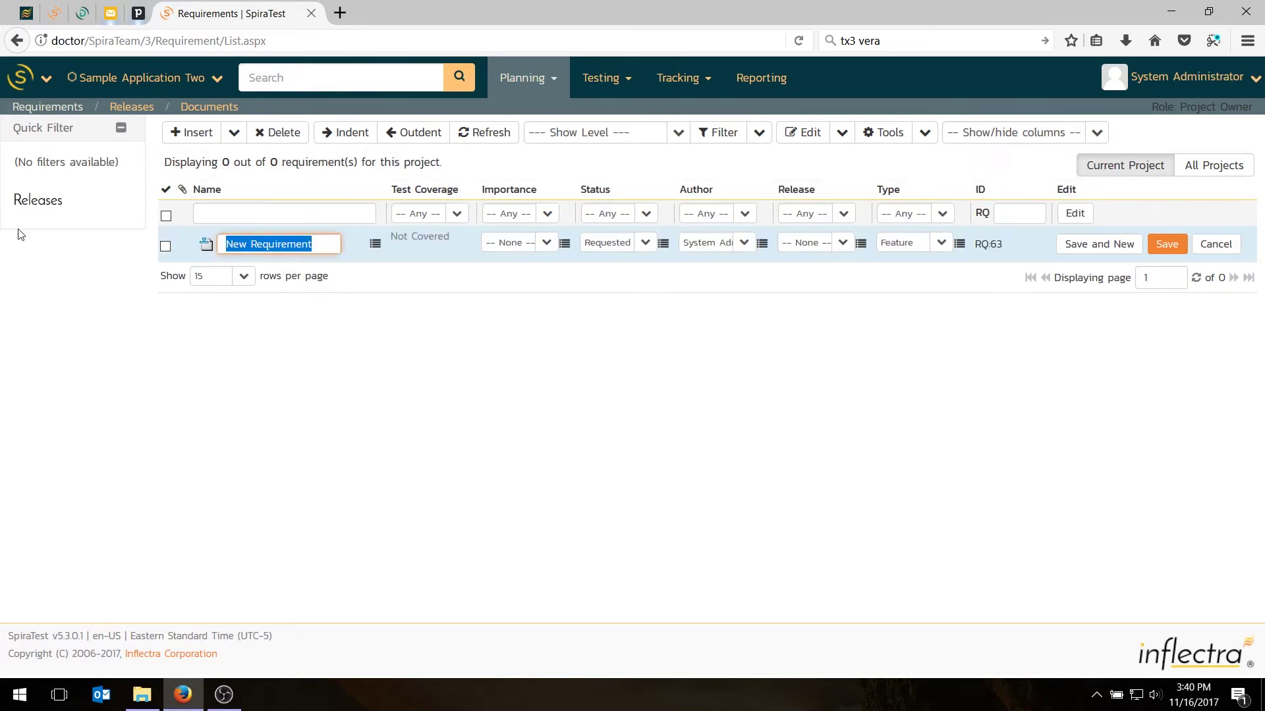
{"action": "type", "text": "Functionali"}
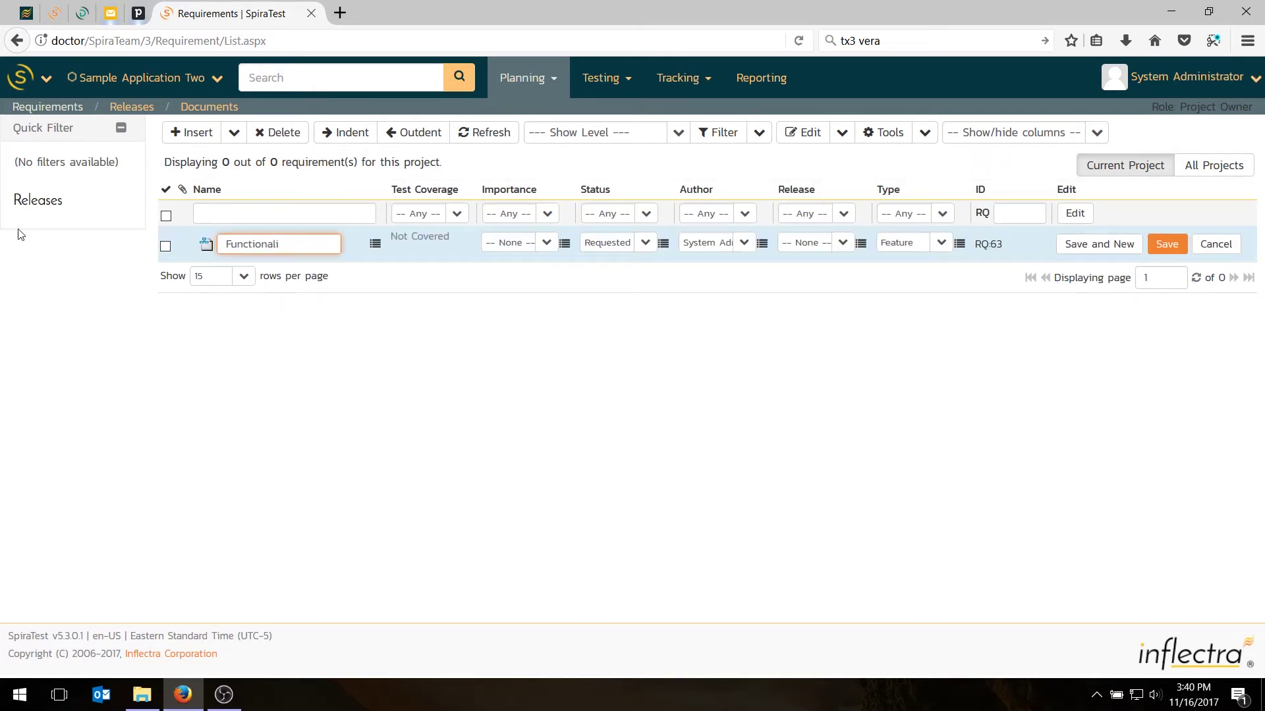
{"action": "type", "text": "Requirements"}
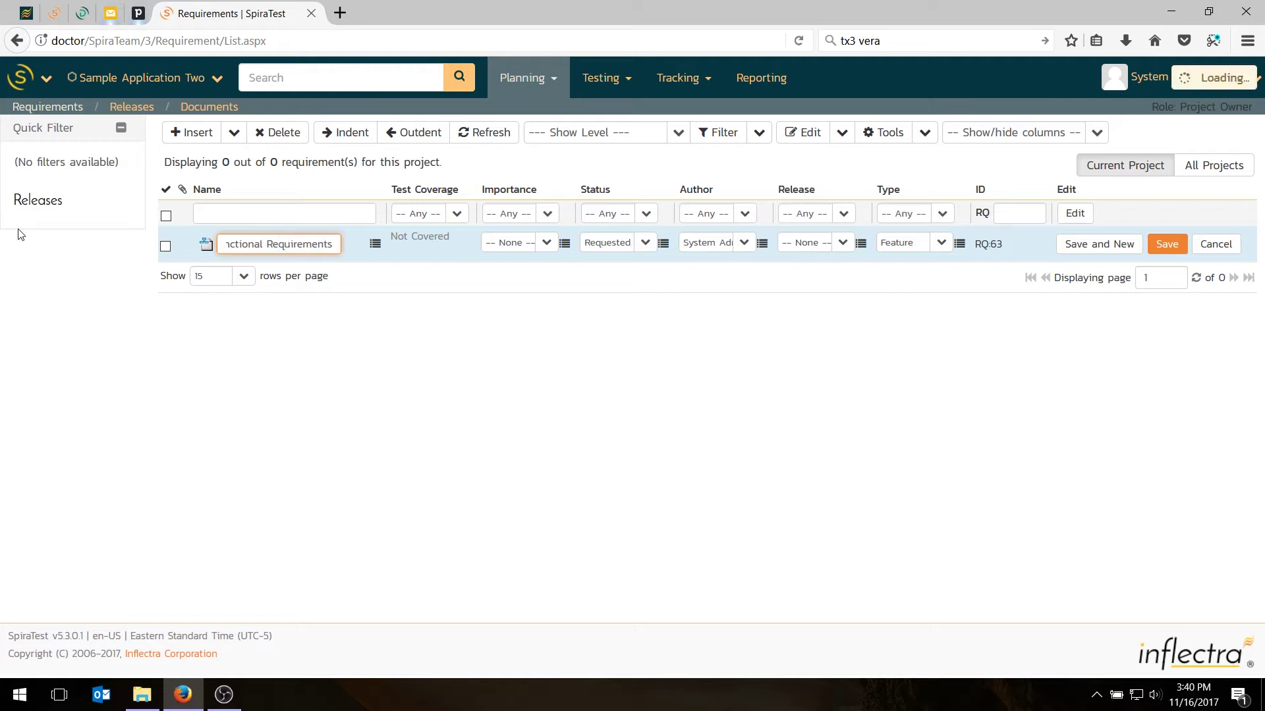
{"action": "key", "text": "Return"}
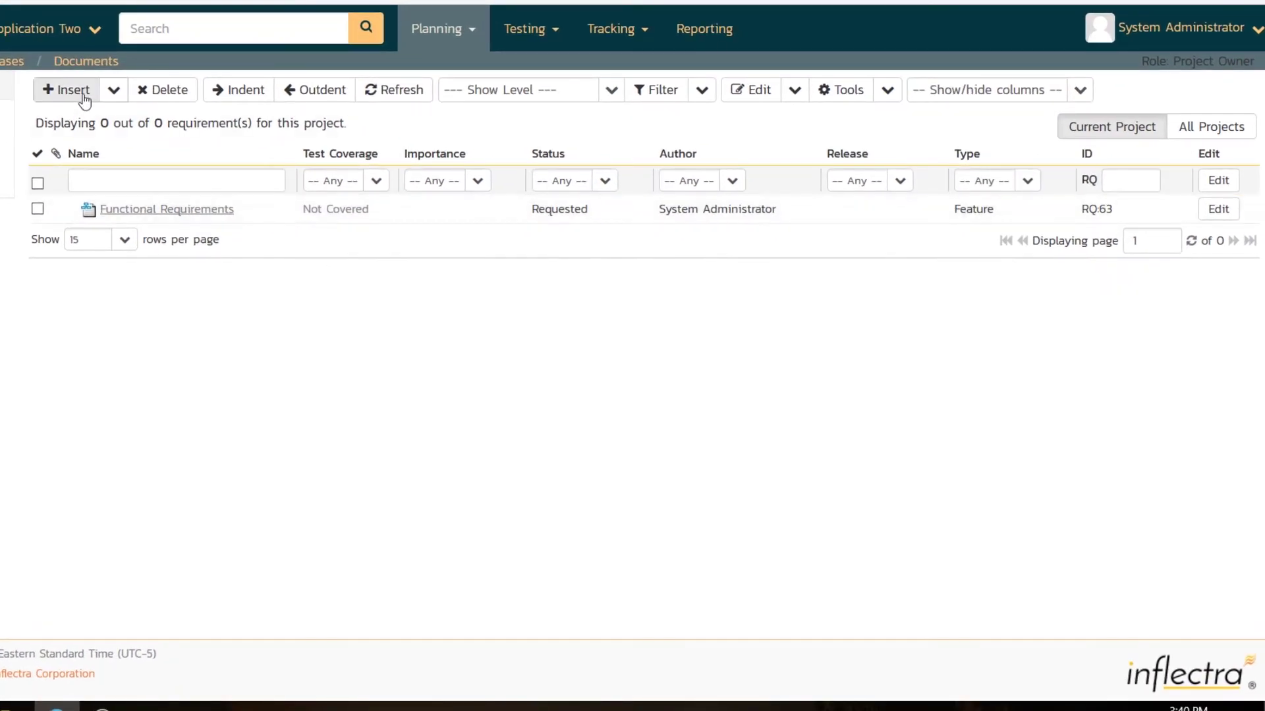
Add a top-level requirement named 'Module 1'
{"action": "left_click", "coordinate": [112, 90]}
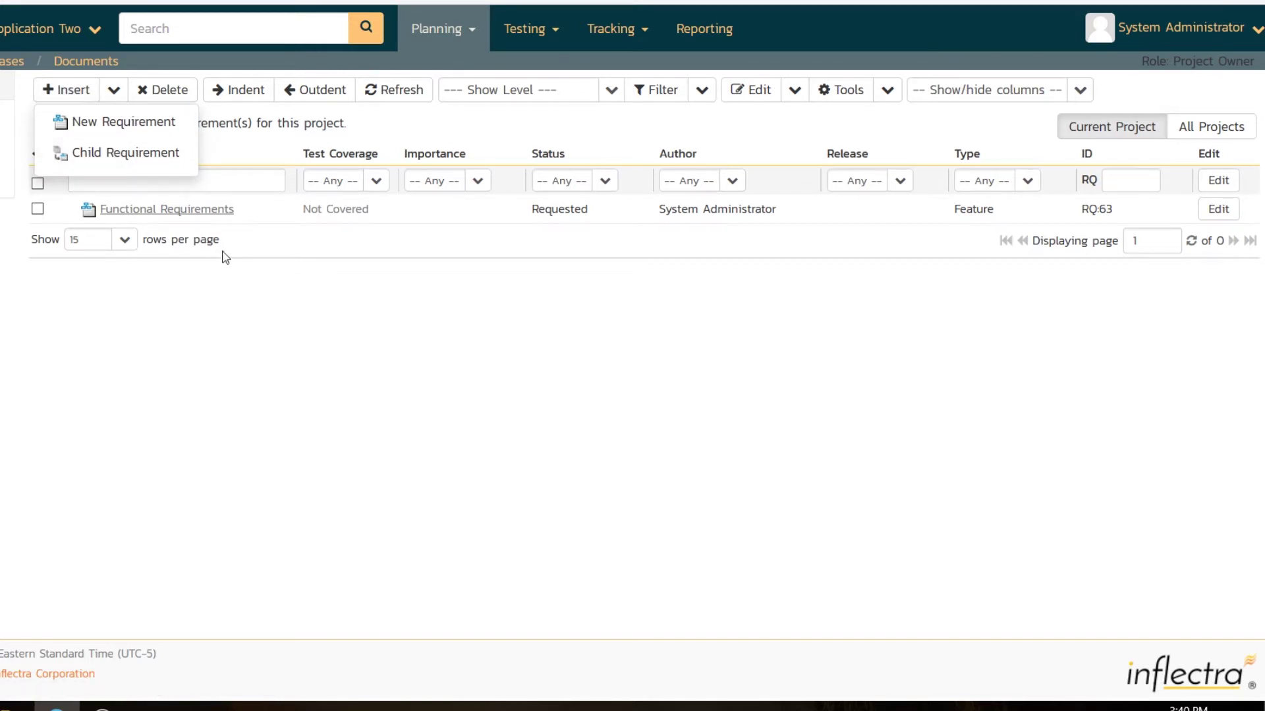
{"action": "left_click", "coordinate": [94, 131]}
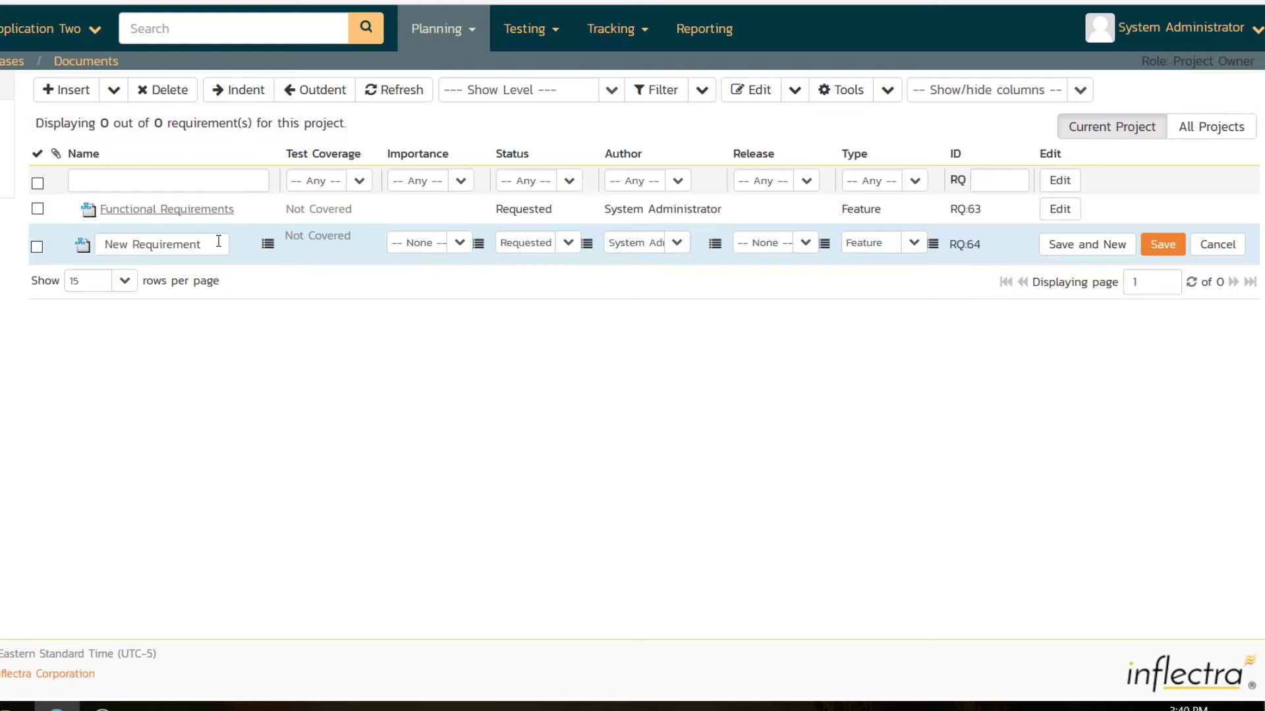
{"action": "left_click_drag", "start_coordinate": [218, 243], "coordinate": [29, 244]}
{"action": "type", "text": "Module "}
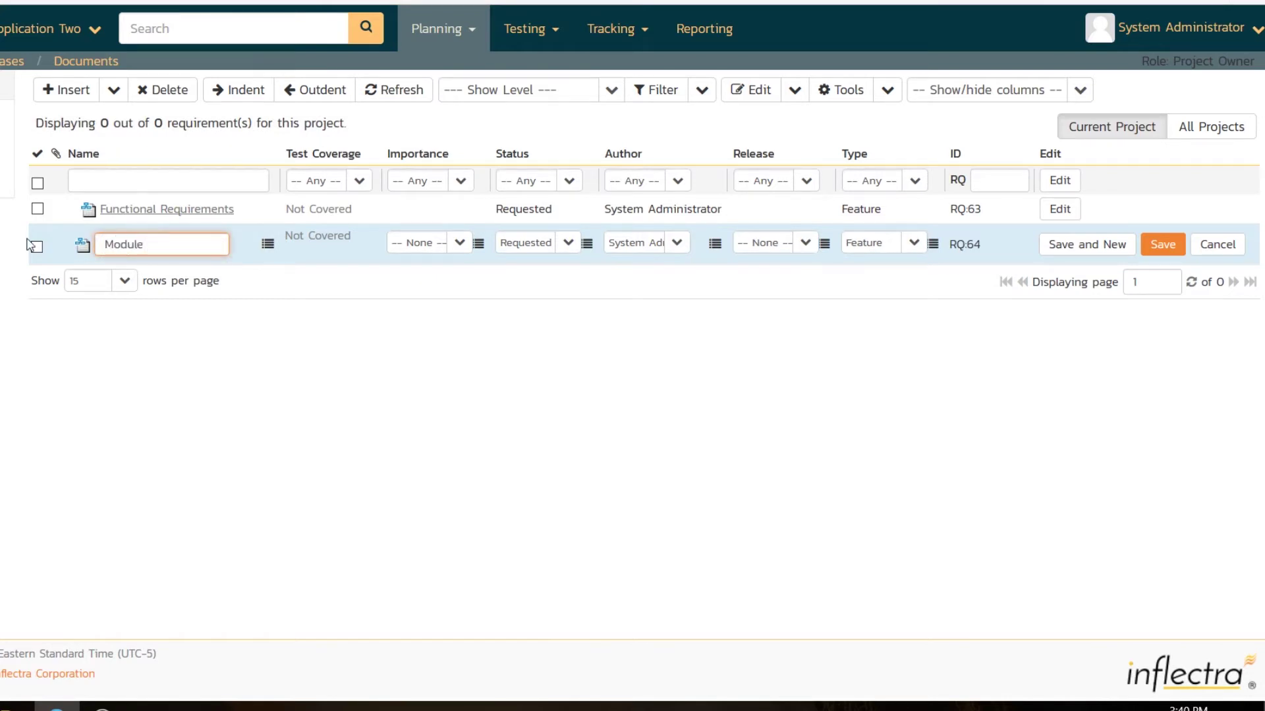
{"action": "type", "text": "1"}
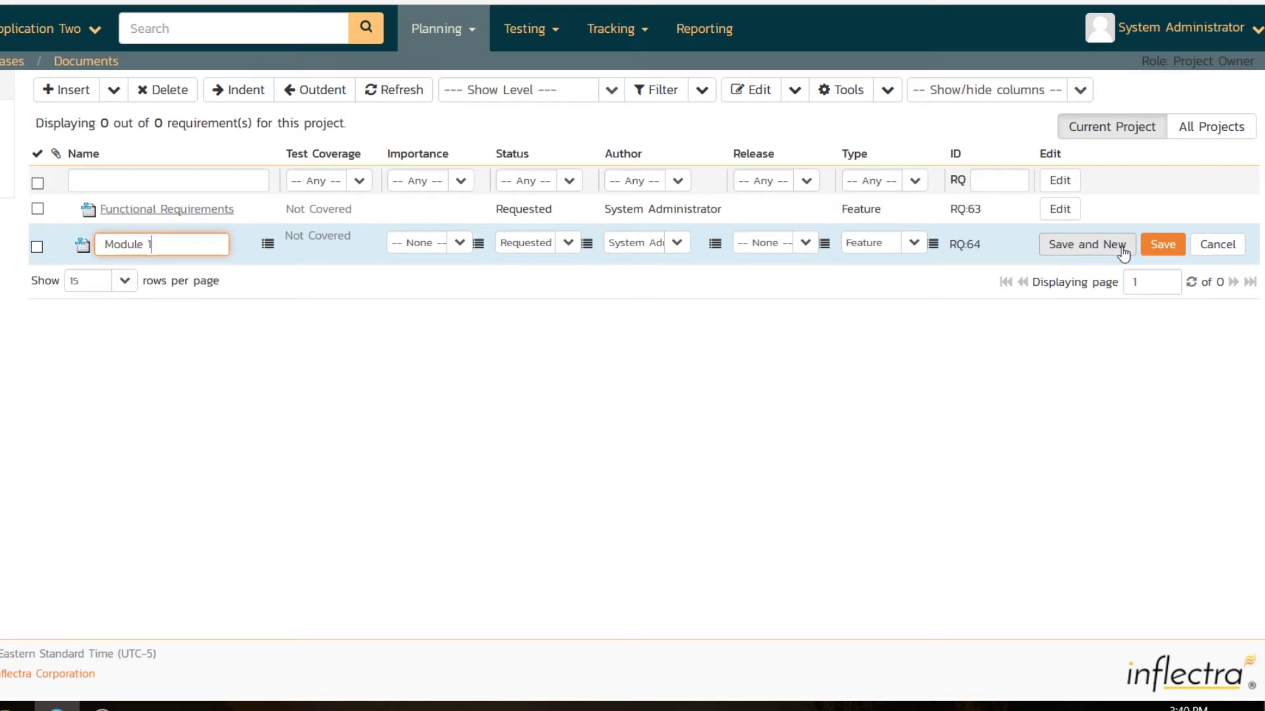
{"action": "left_click", "coordinate": [1114, 250]}
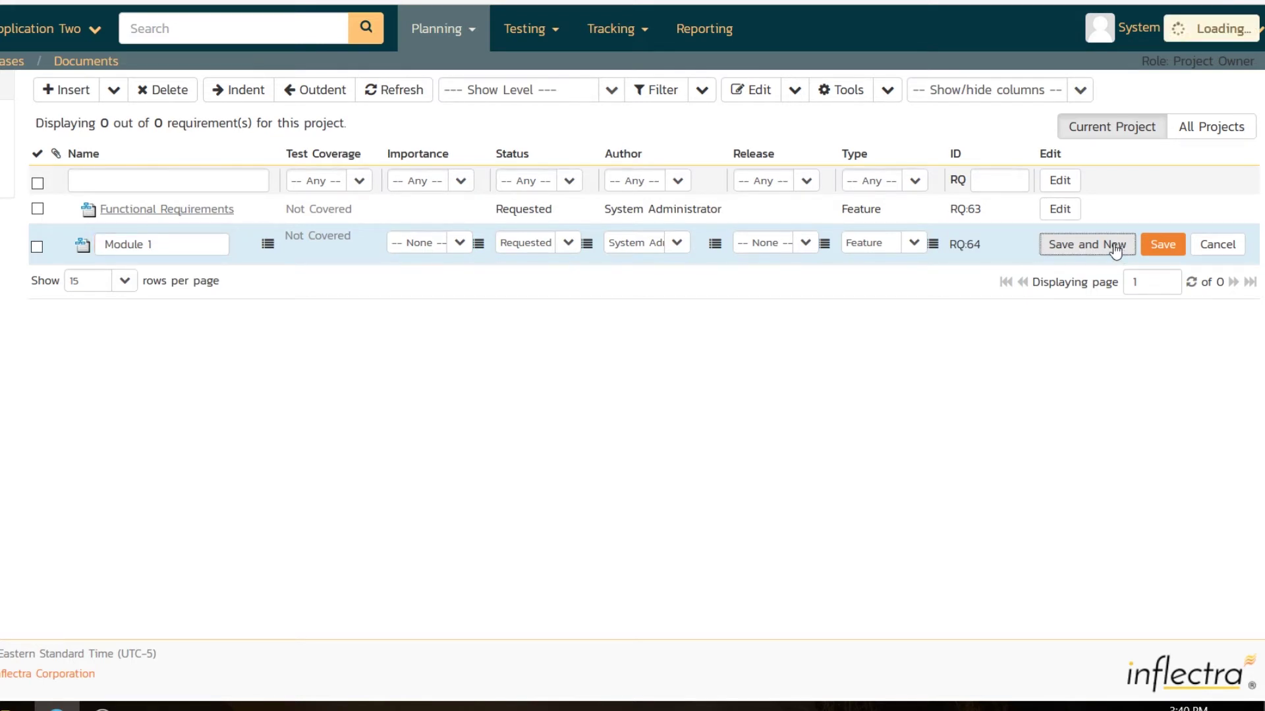
Add requirements for the system allowing entry, modification and deletion of users
{"action": "left_click_drag", "start_coordinate": [211, 274], "coordinate": [40, 276]}
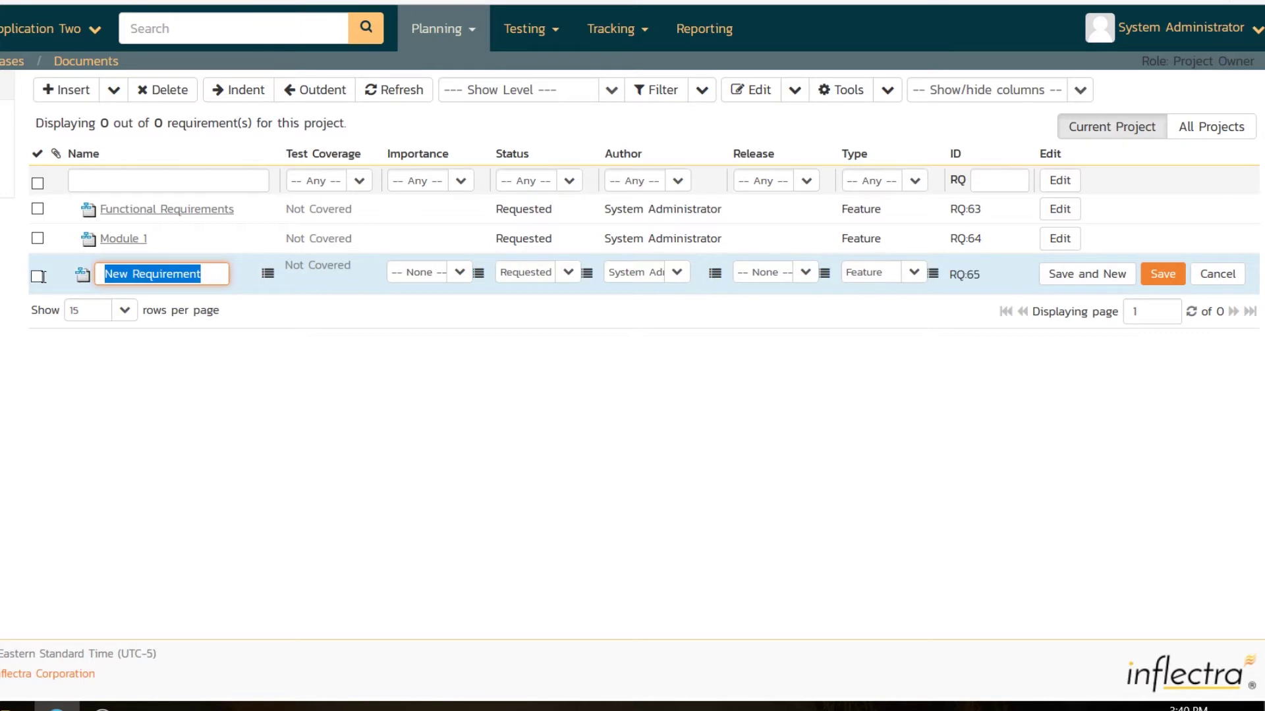
{"action": "type", "text": "System must allow"}
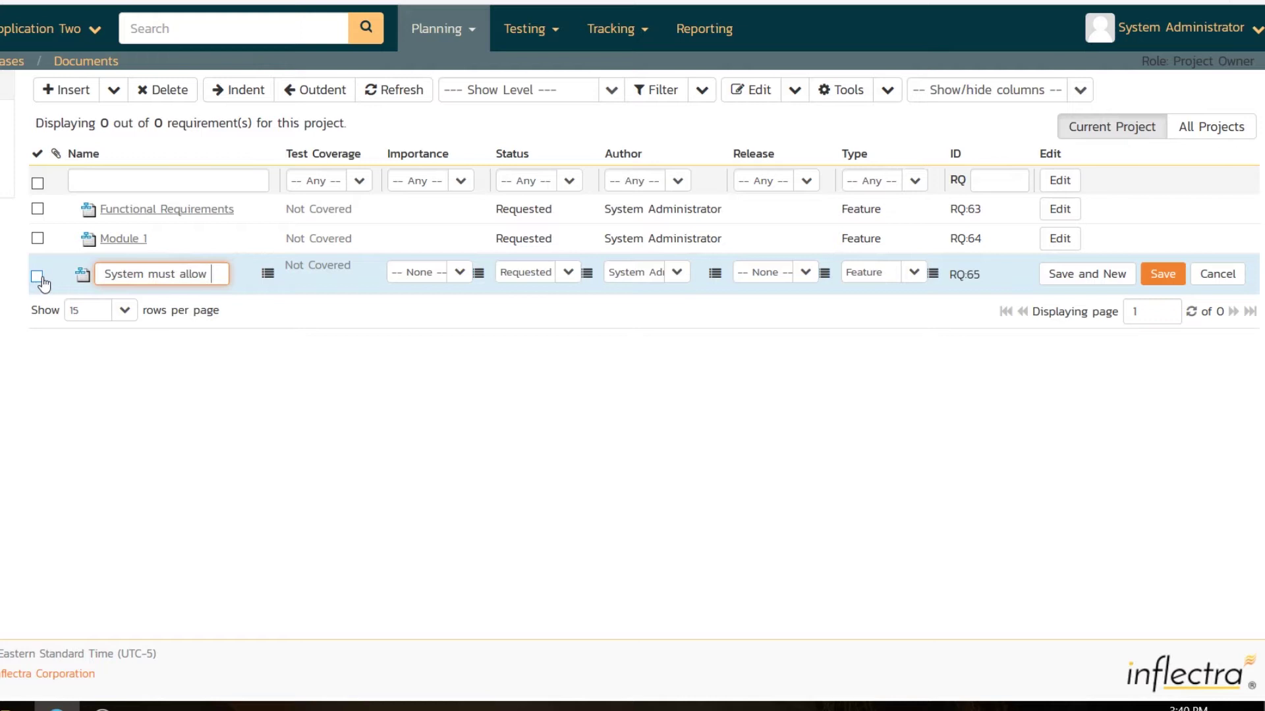
{"action": "type", "text": " the entry of ue"}
{"action": "key", "text": "BackSpace"}
{"action": "type", "text": "sers"}
{"action": "left_click", "coordinate": [1099, 280]}
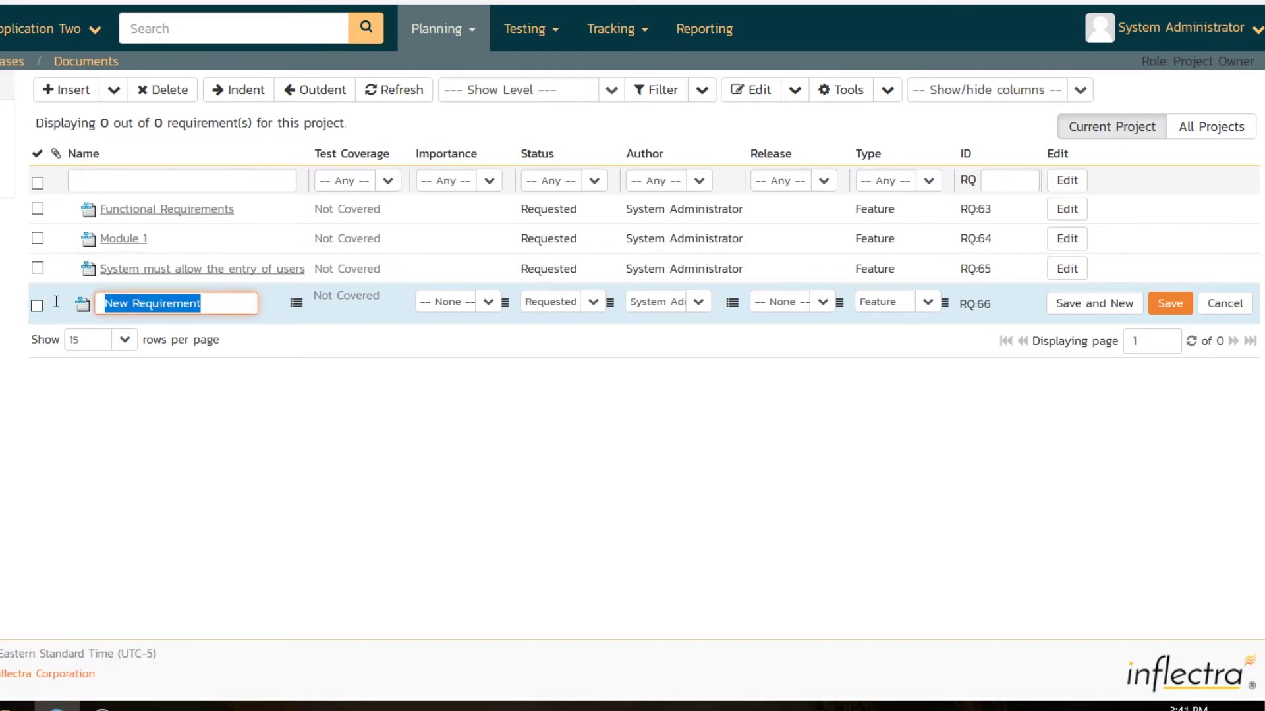
{"action": "type", "text": "System mul"}
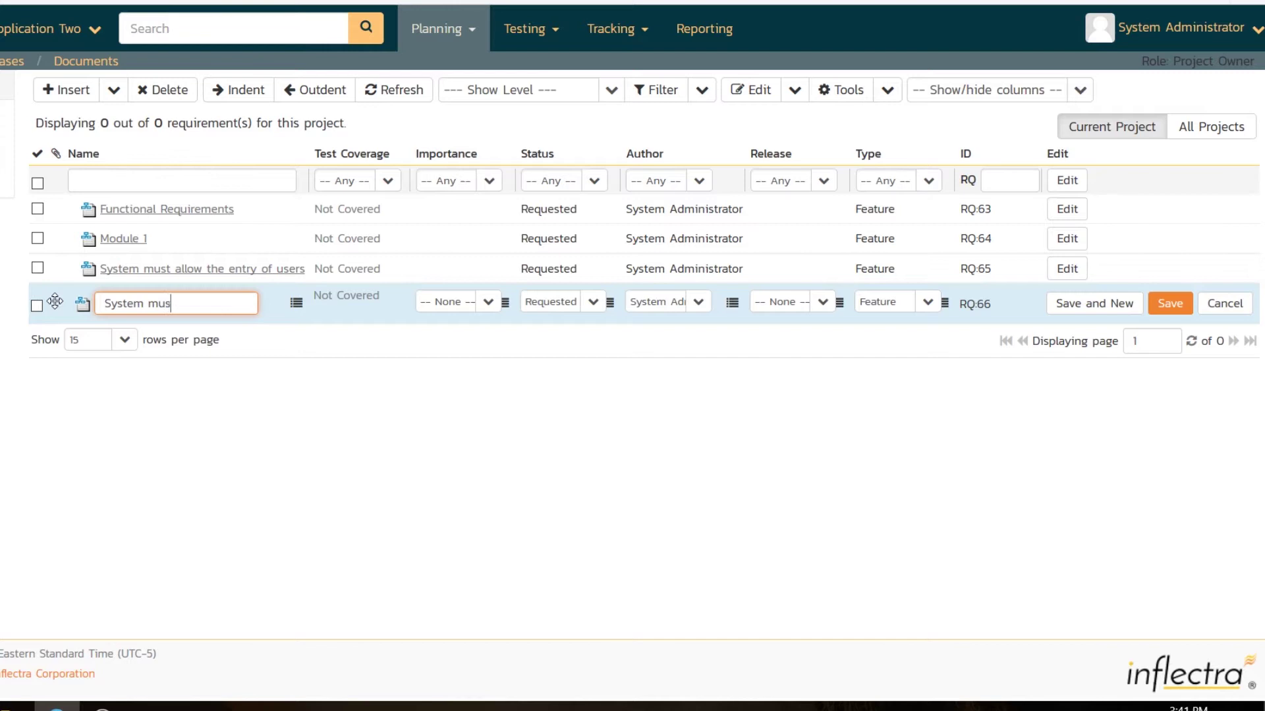
{"action": "type", "text": "t allow the modific"}
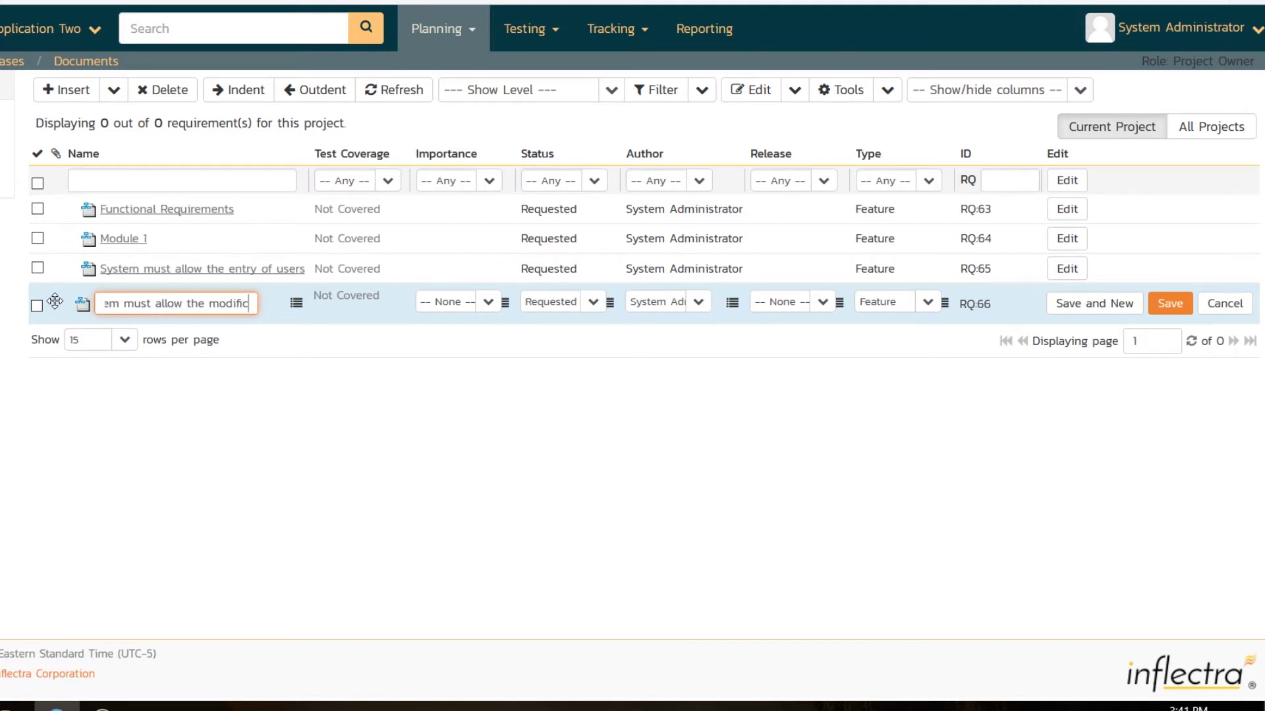
{"action": "type", "text": "ation of users"}
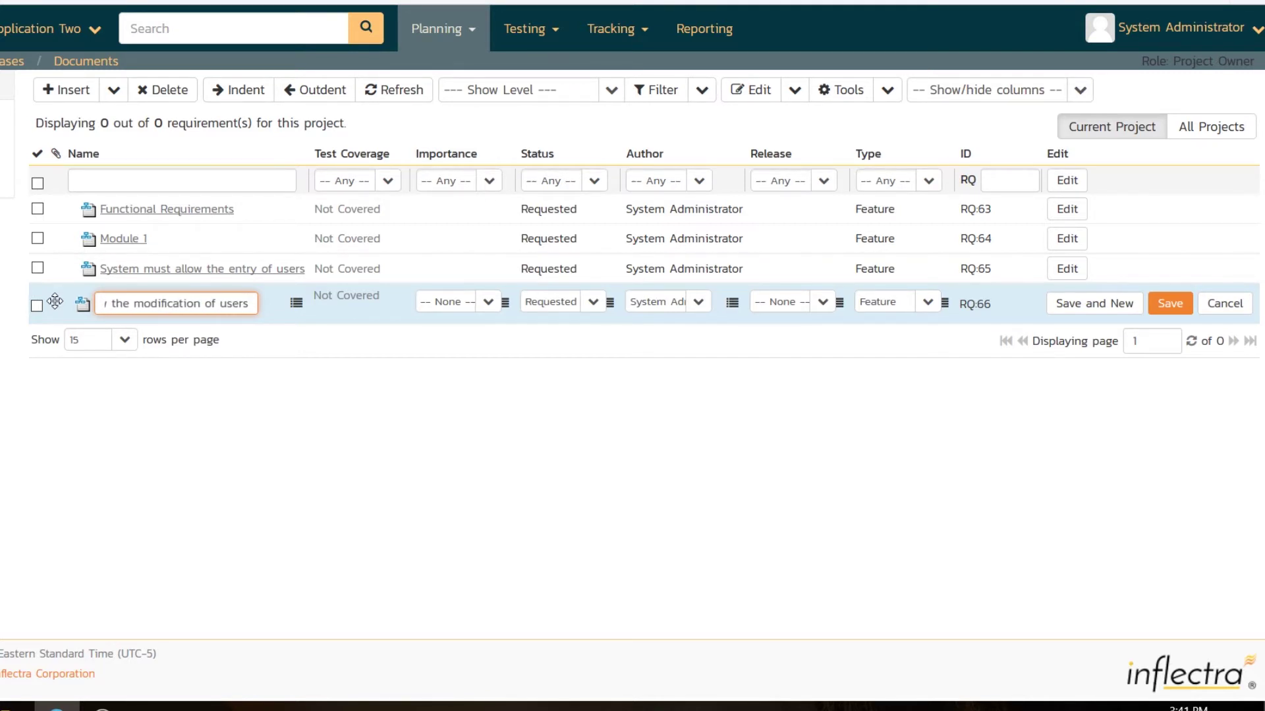
{"action": "left_click", "coordinate": [1170, 303]}
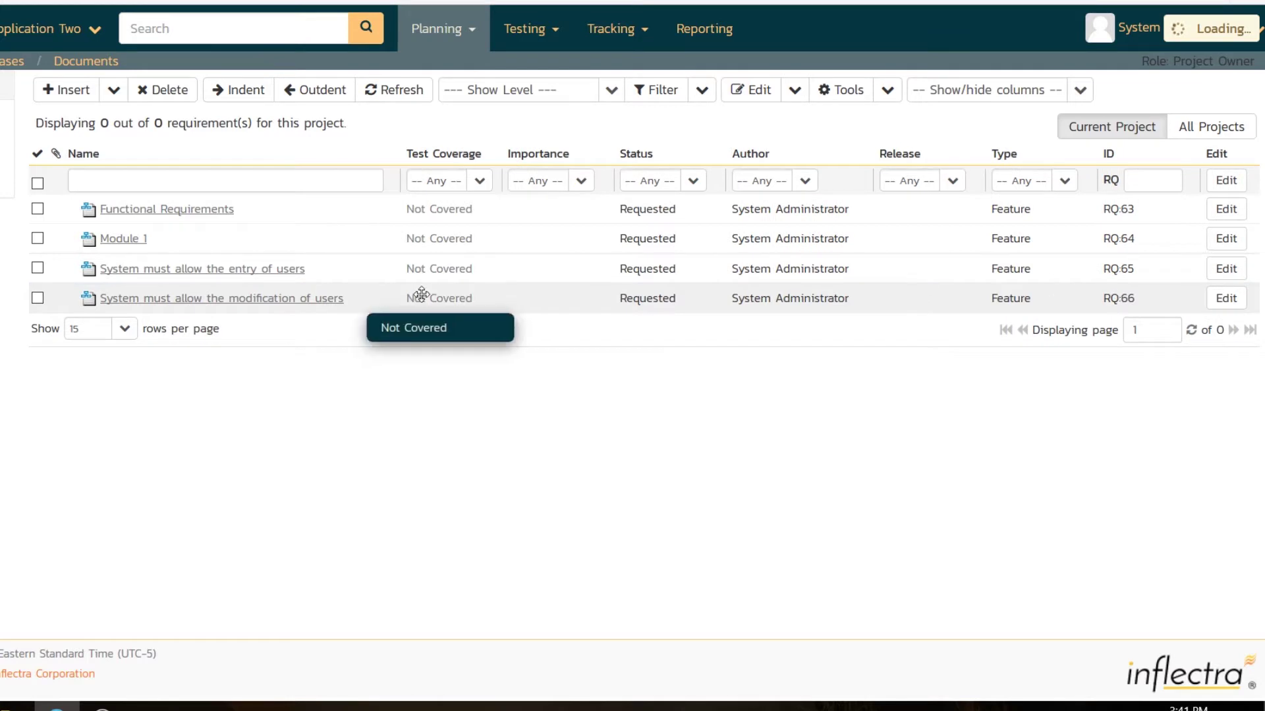
{"action": "left_click_drag", "start_coordinate": [224, 345], "coordinate": [103, 339]}
{"action": "type", "text": "System must allo"}
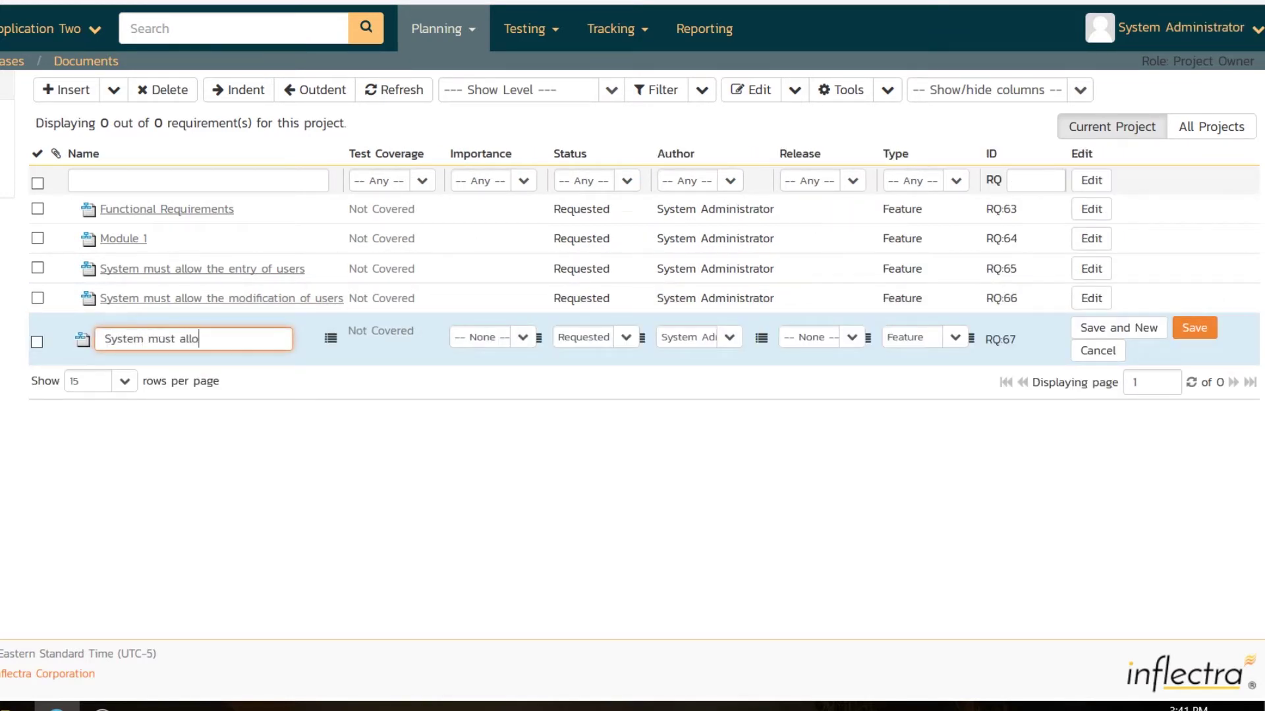
{"action": "type", "text": "w the deletion of users"}
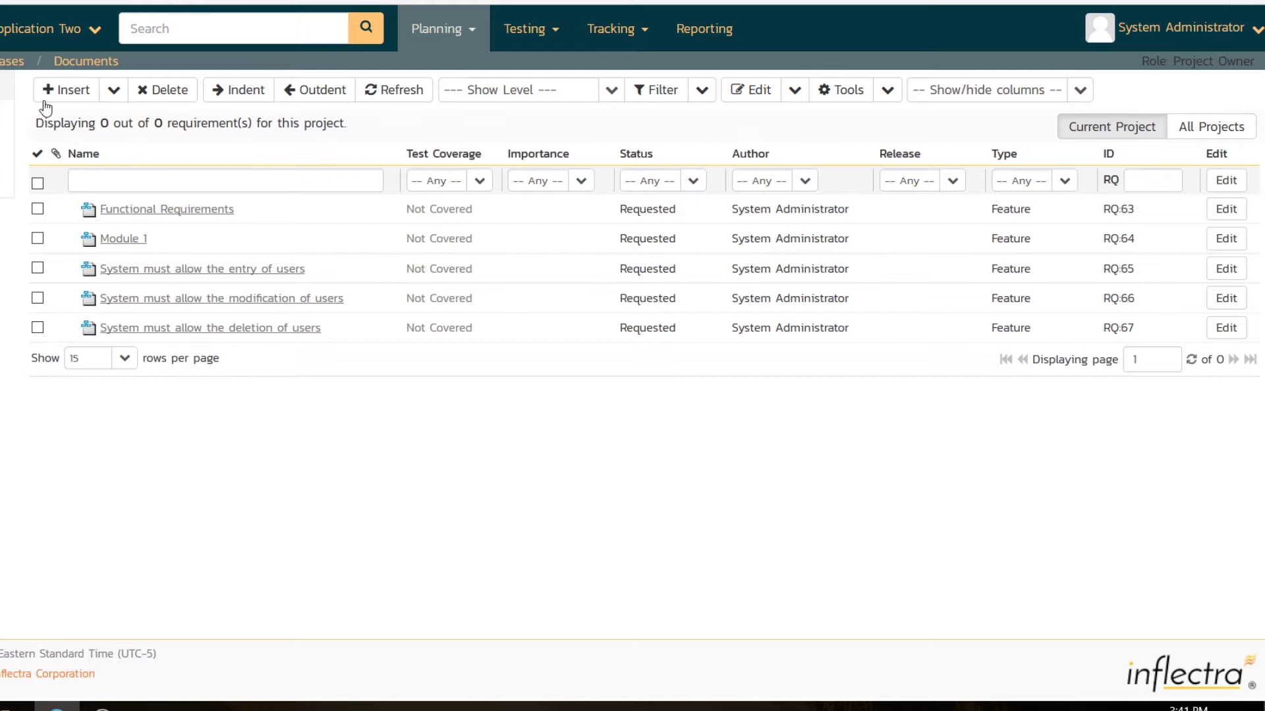
Insert one more requirement row named 'Module 2'
{"action": "left_click", "coordinate": [61, 90]}
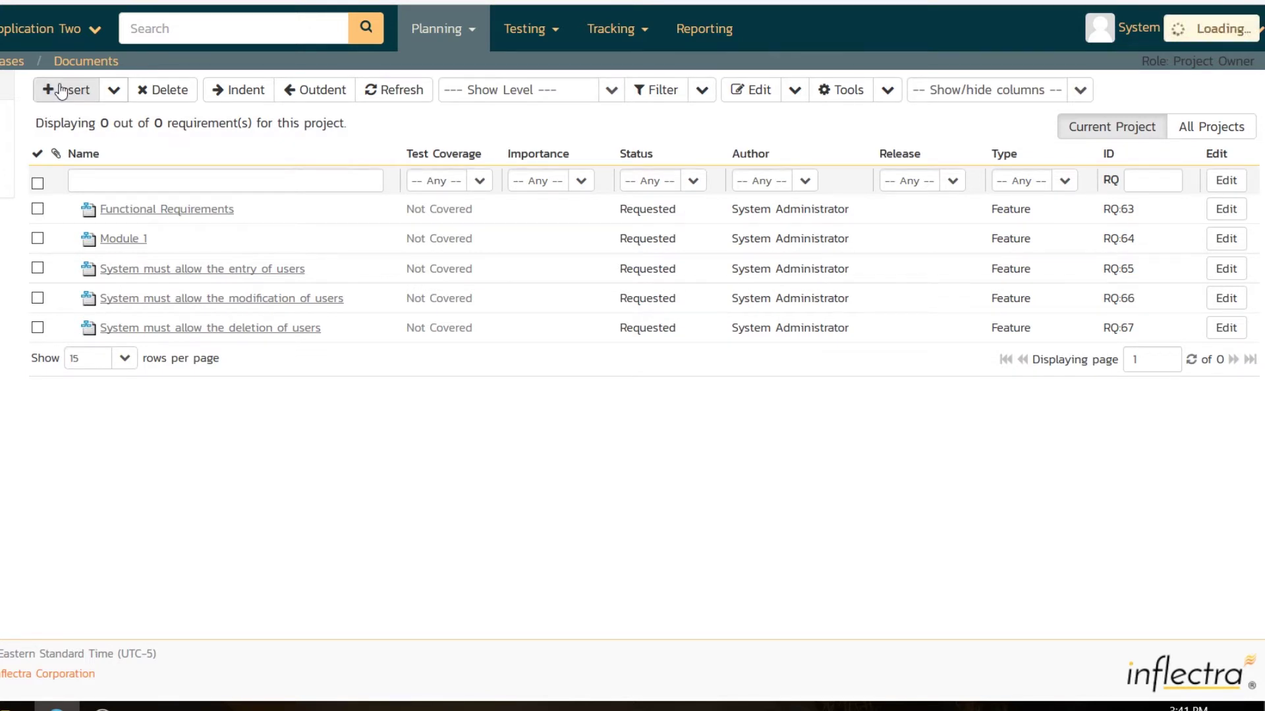
{"action": "left_click", "coordinate": [235, 359]}
{"action": "type", "text": "Mpodu"}
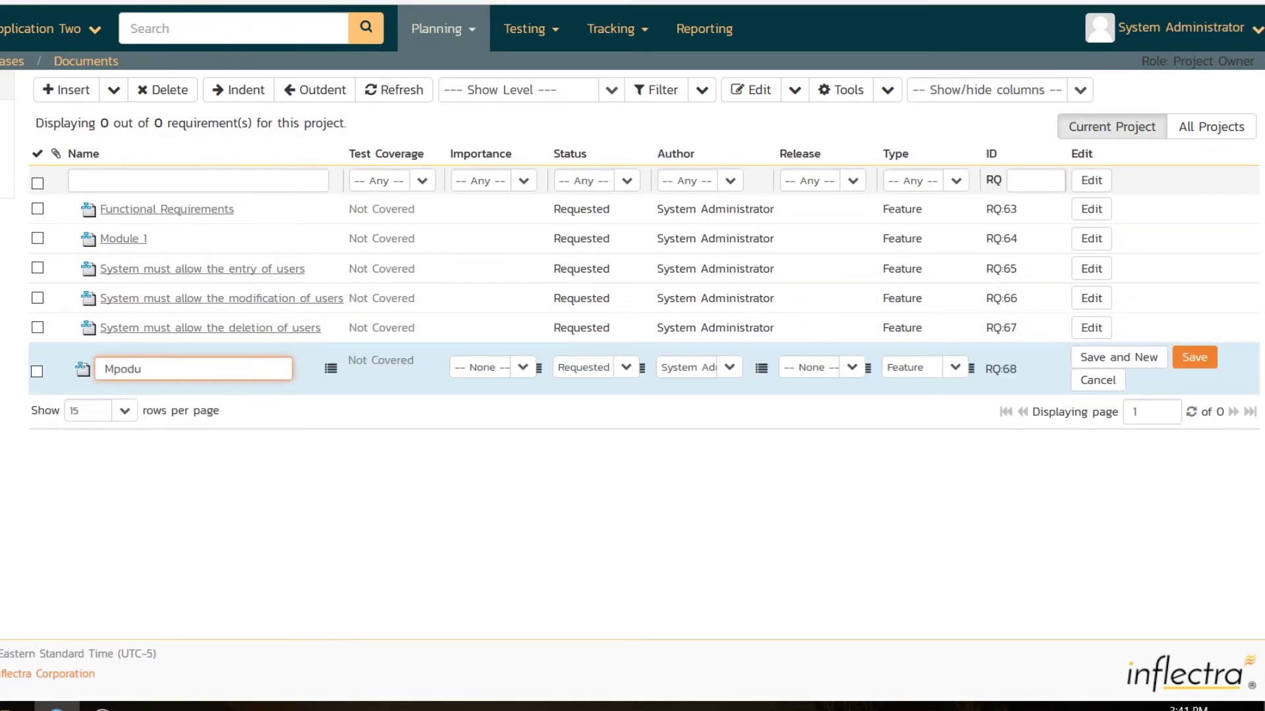
{"action": "key", "text": "BackSpace"}
{"action": "key", "text": "BackSpace"}
{"action": "key", "text": "BackSpace"}
{"action": "key", "text": "BackSpace"}
{"action": "type", "text": "odule 2"}
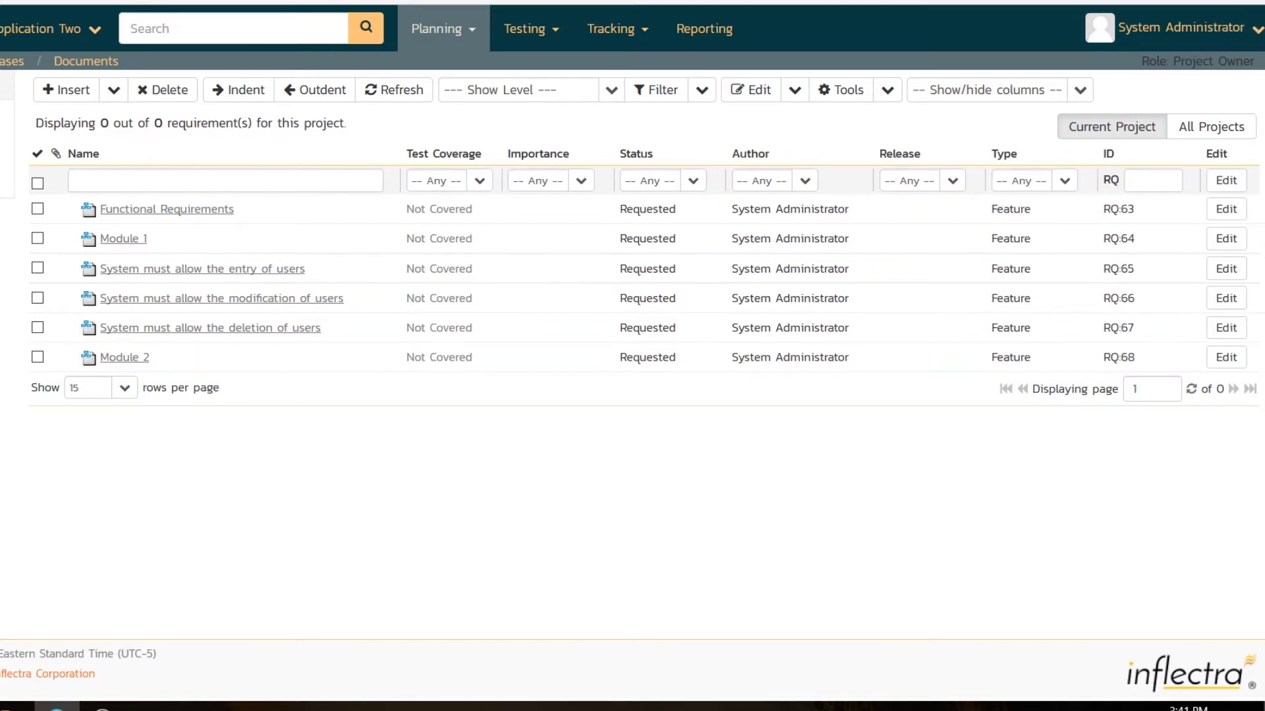
Indent Module 1 through Module 2, then indent the three user requirements under Module 1
{"action": "left_click", "coordinate": [38, 239]}
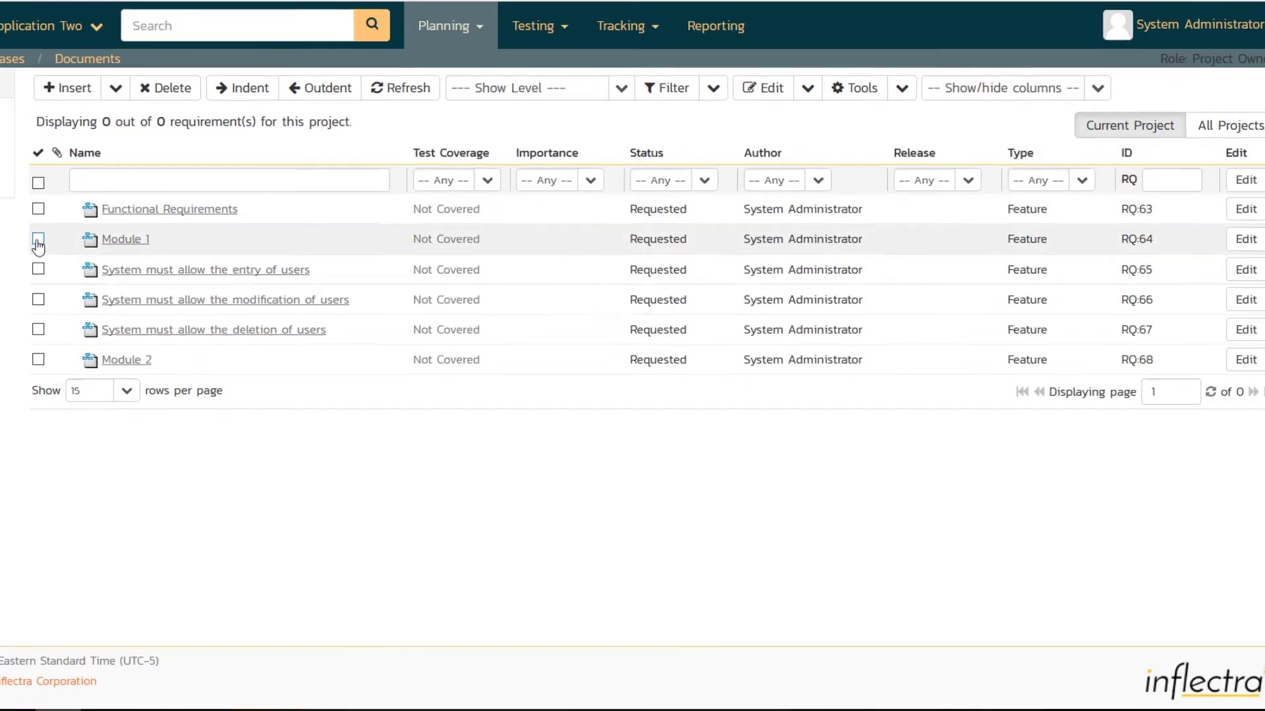
{"action": "left_click", "coordinate": [37, 269]}
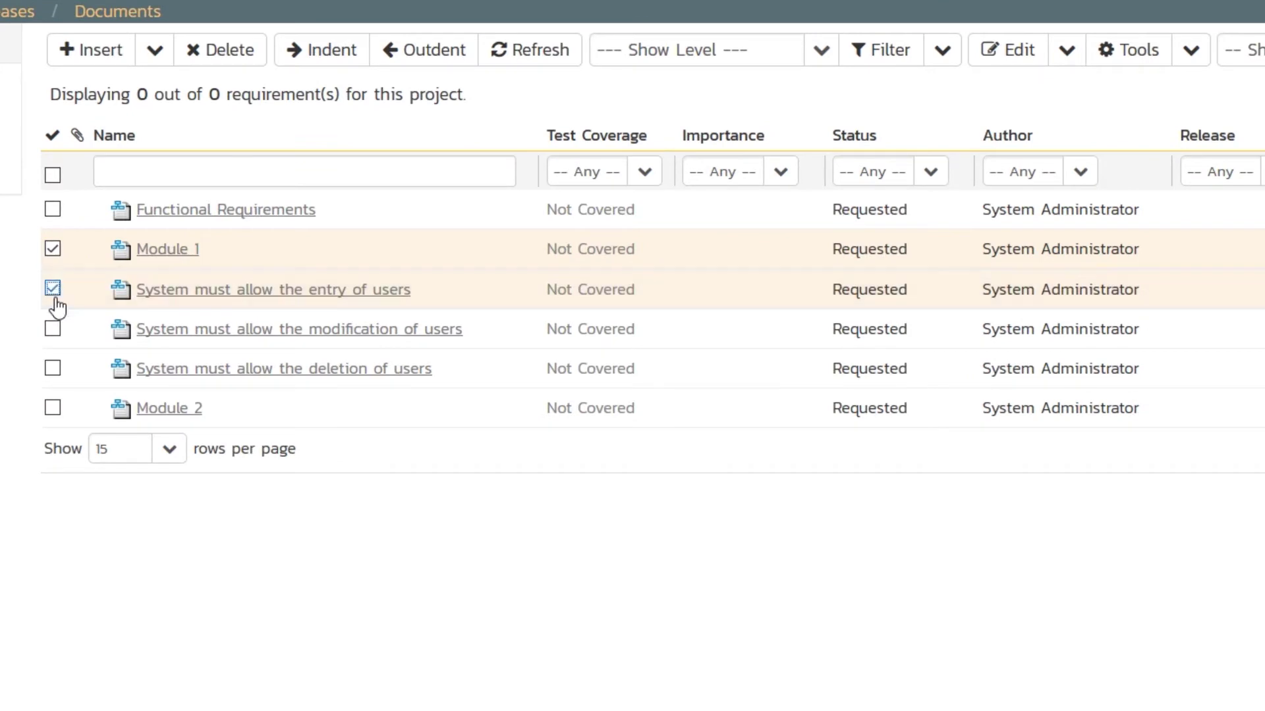
{"action": "left_click", "coordinate": [53, 328]}
{"action": "left_click", "coordinate": [52, 368]}
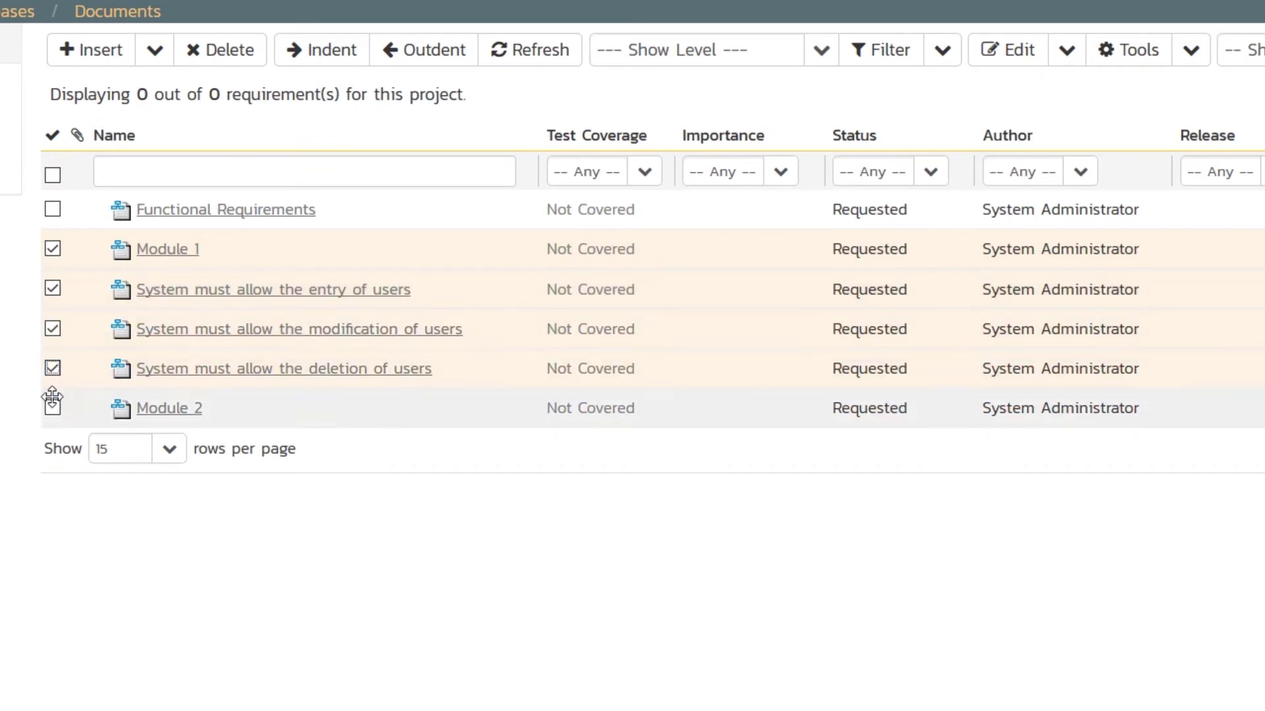
{"action": "left_click", "coordinate": [53, 408]}
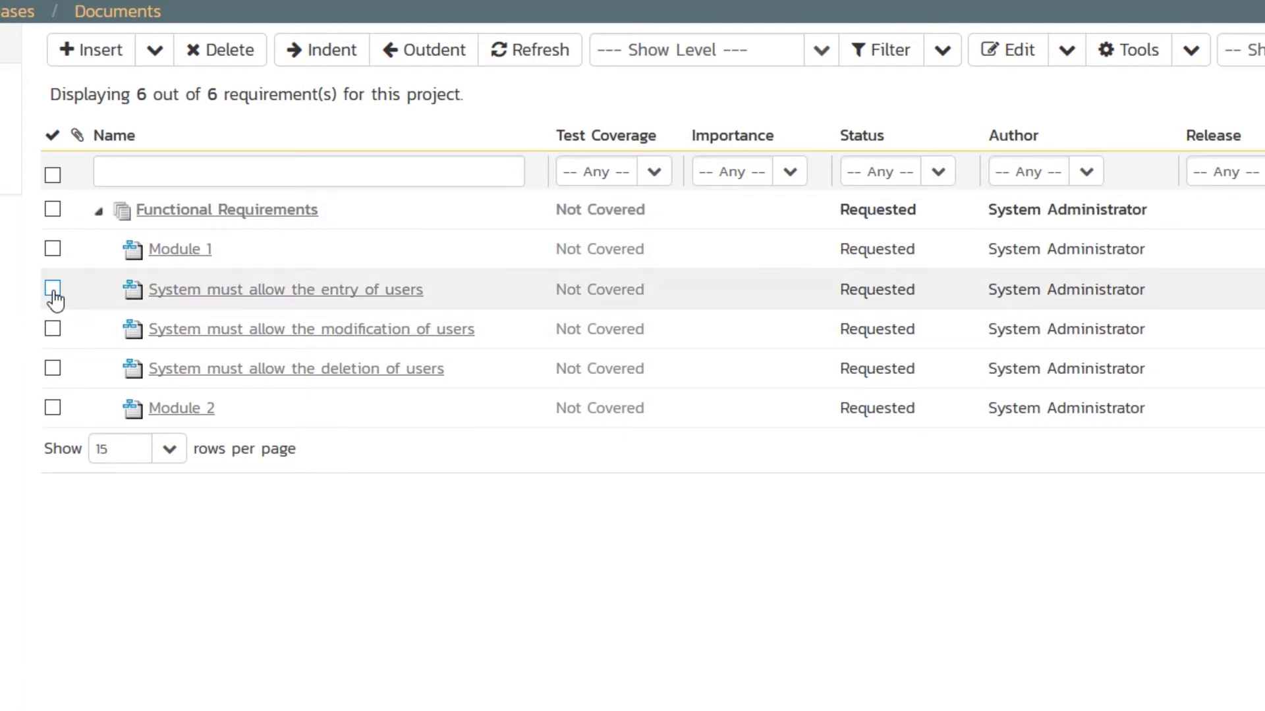
{"action": "left_click", "coordinate": [53, 288]}
{"action": "left_click", "coordinate": [53, 329]}
{"action": "left_click", "coordinate": [53, 368]}
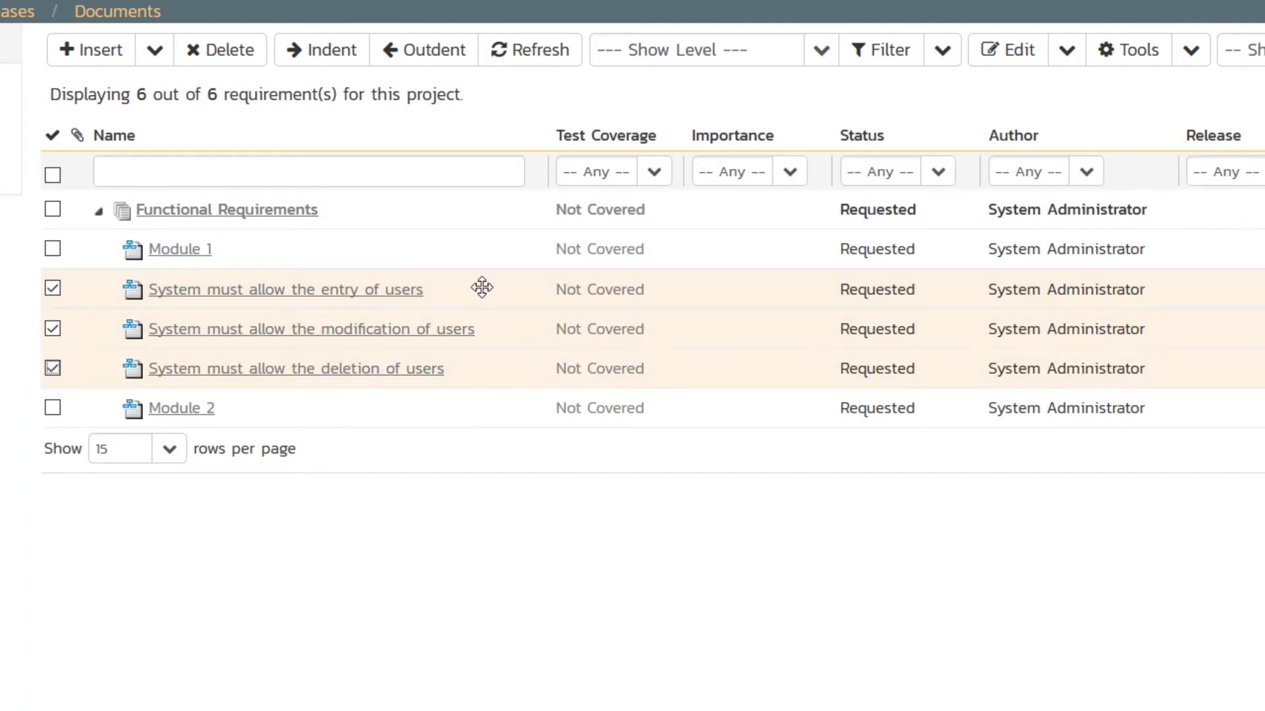
{"action": "right_click", "coordinate": [483, 290]}
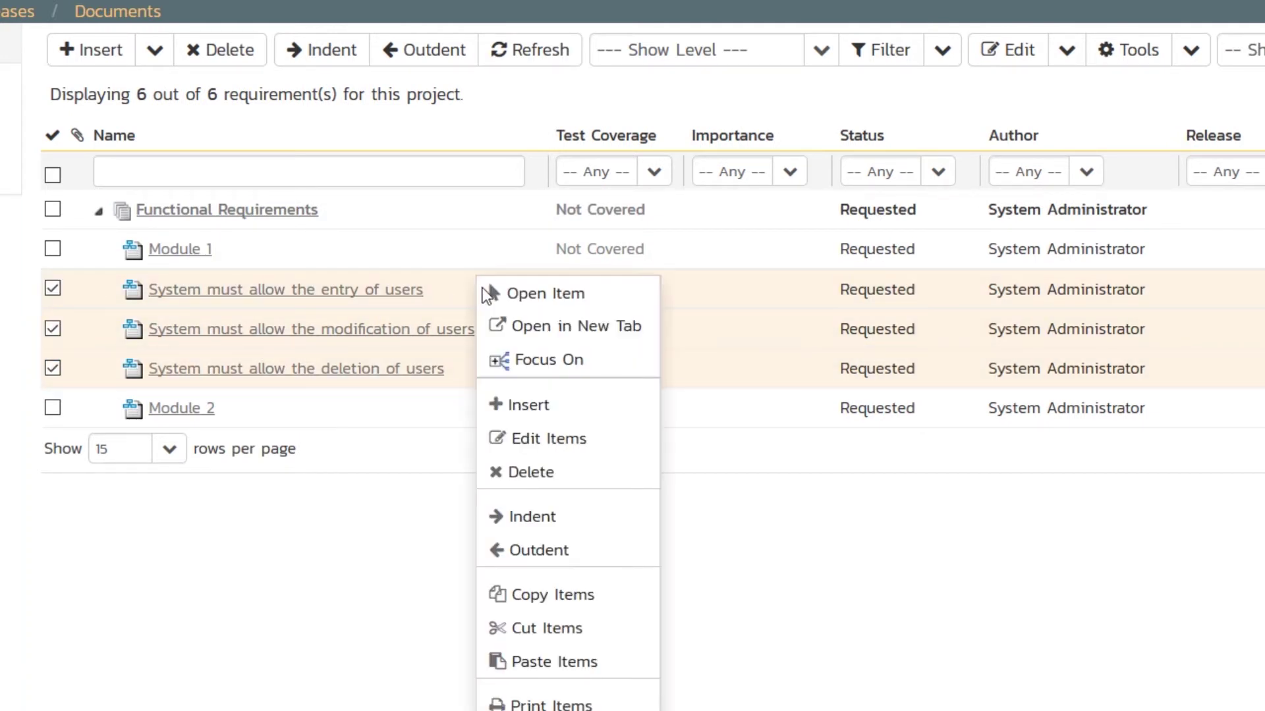
{"action": "left_click", "coordinate": [538, 519]}
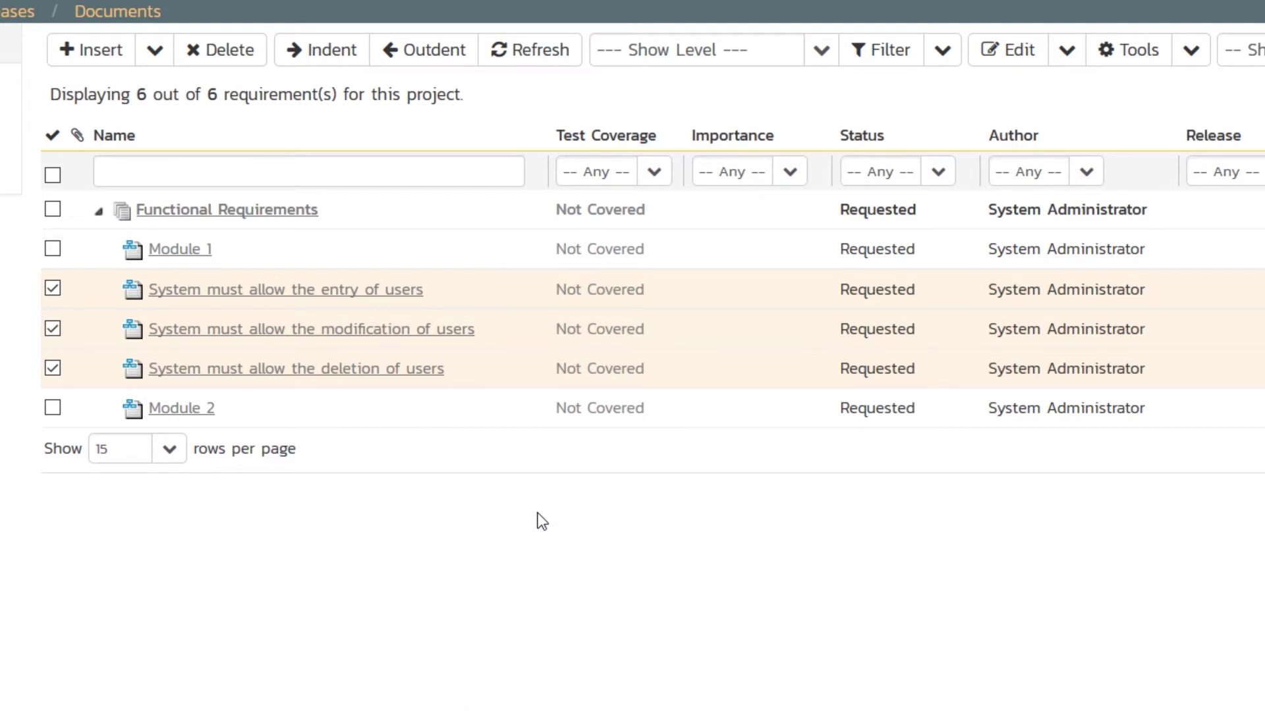
Insert a new child requirement under Module 2
{"action": "left_click", "coordinate": [53, 407]}
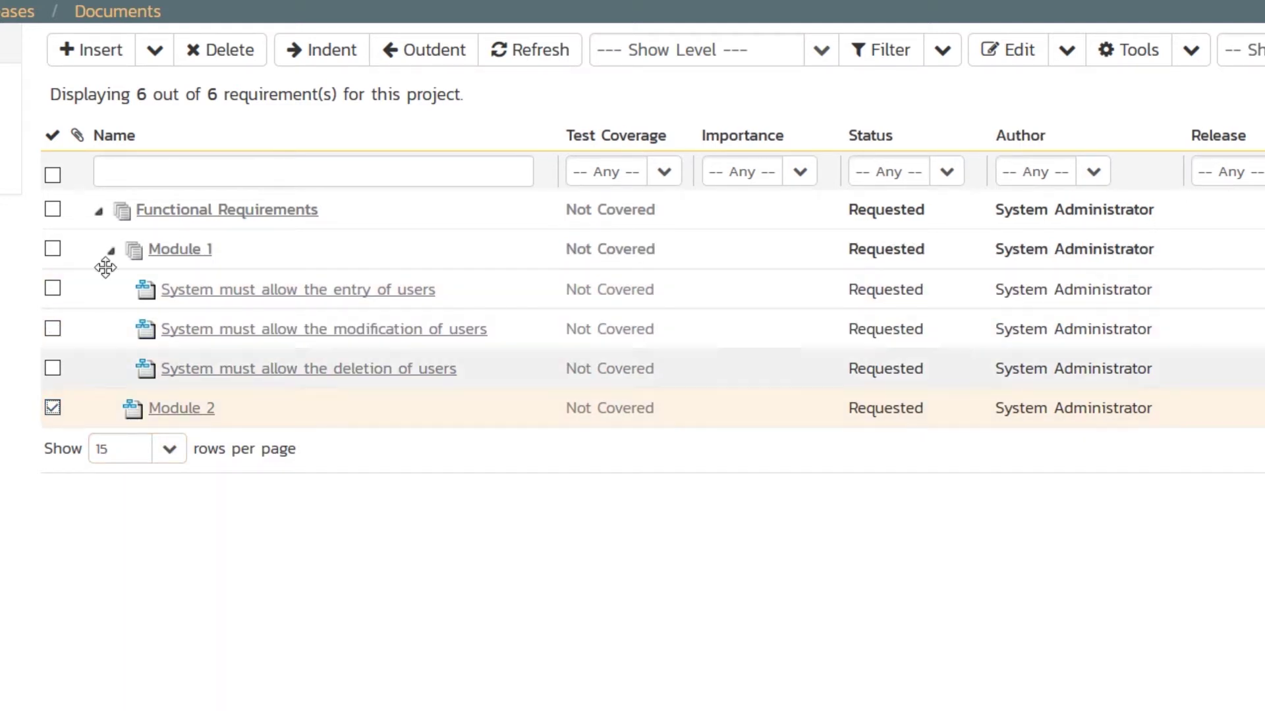
{"action": "left_click", "coordinate": [155, 50]}
{"action": "left_click", "coordinate": [127, 133]}
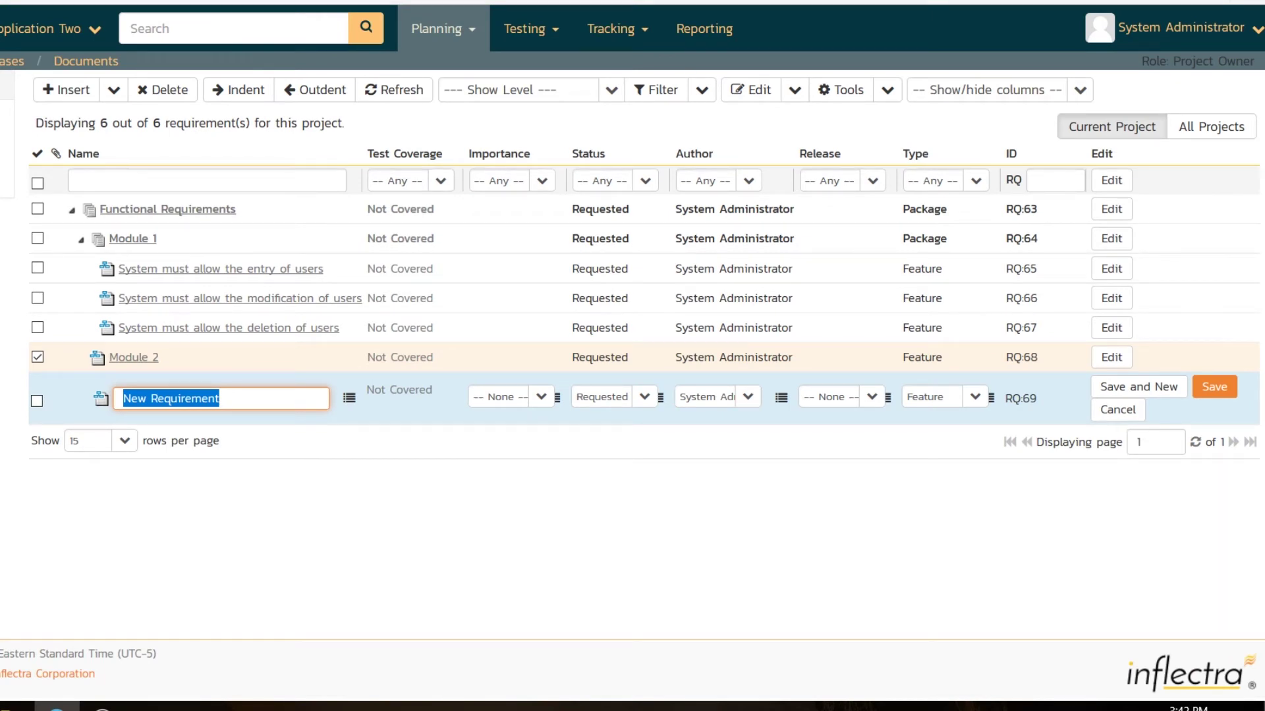
Name Module 2's child 'System should allow the administrators to setup notifications' and save it
{"action": "type", "text": "Ssy"}
{"action": "key", "text": "BackSpace"}
{"action": "key", "text": "BackSpace"}
{"action": "type", "text": "ystem"}
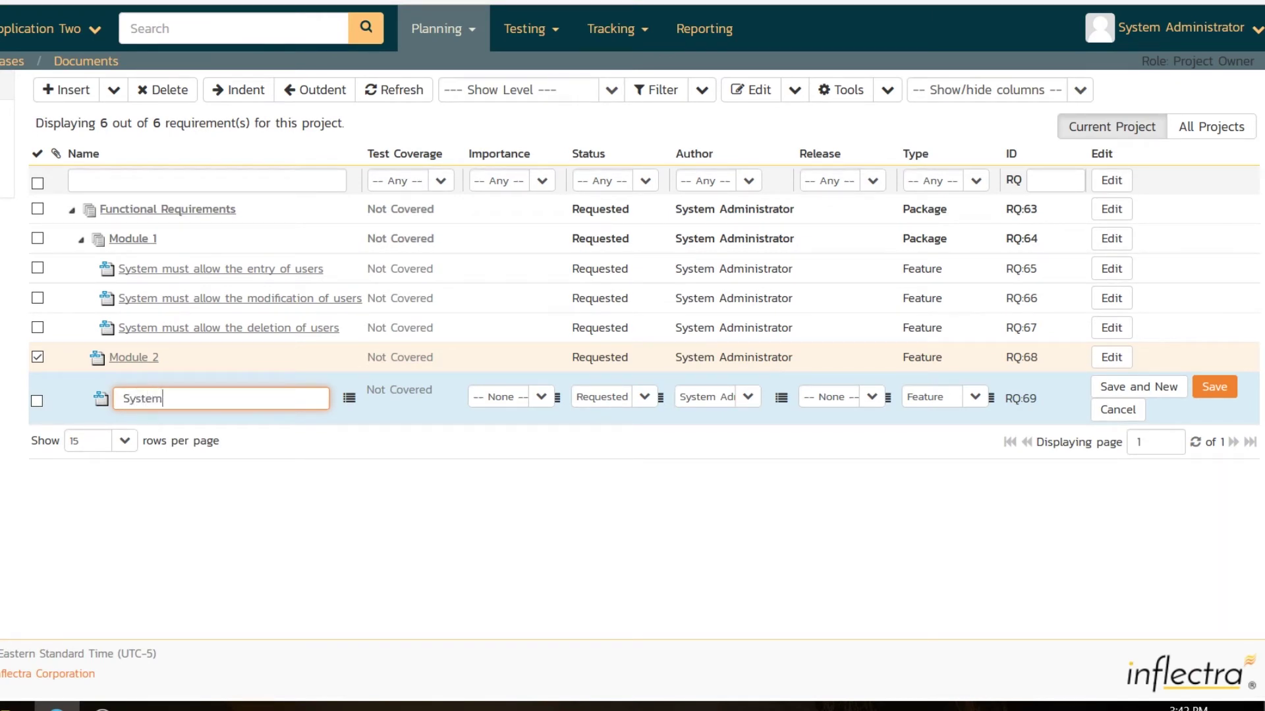
{"action": "type", "text": " should allow the administrators "}
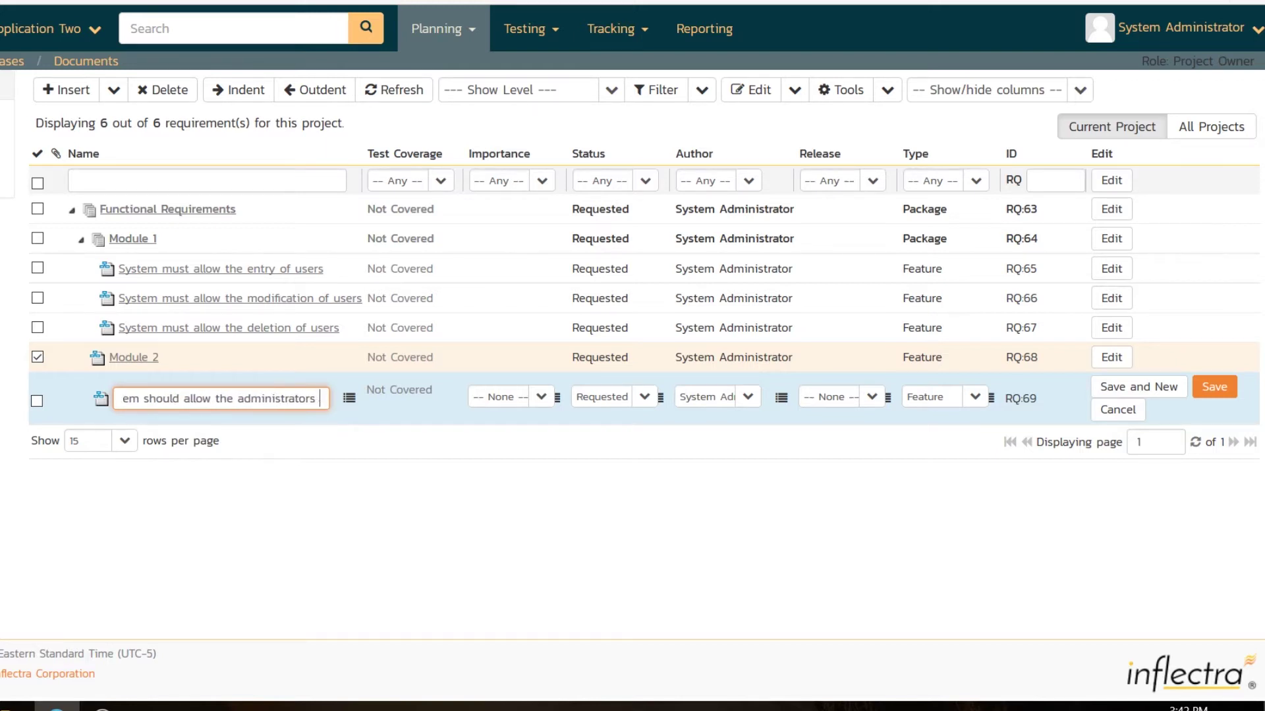
{"action": "type", "text": "to setup no"}
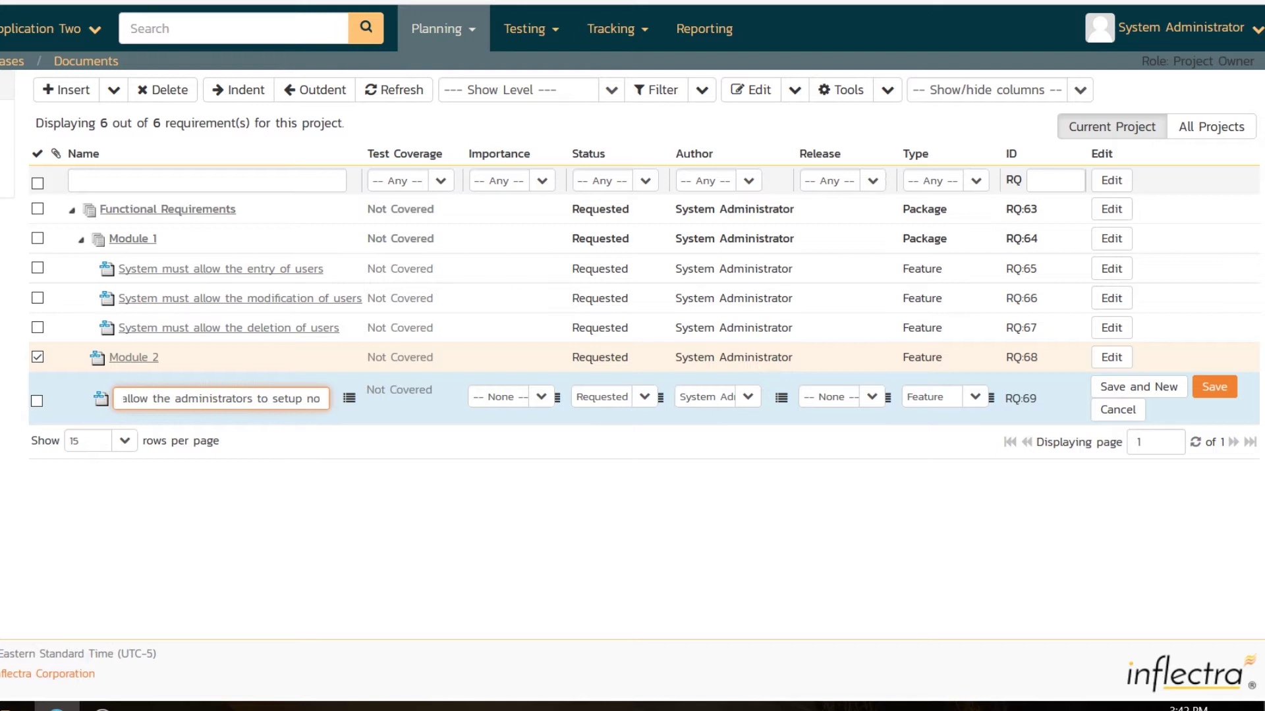
{"action": "type", "text": "tifications"}
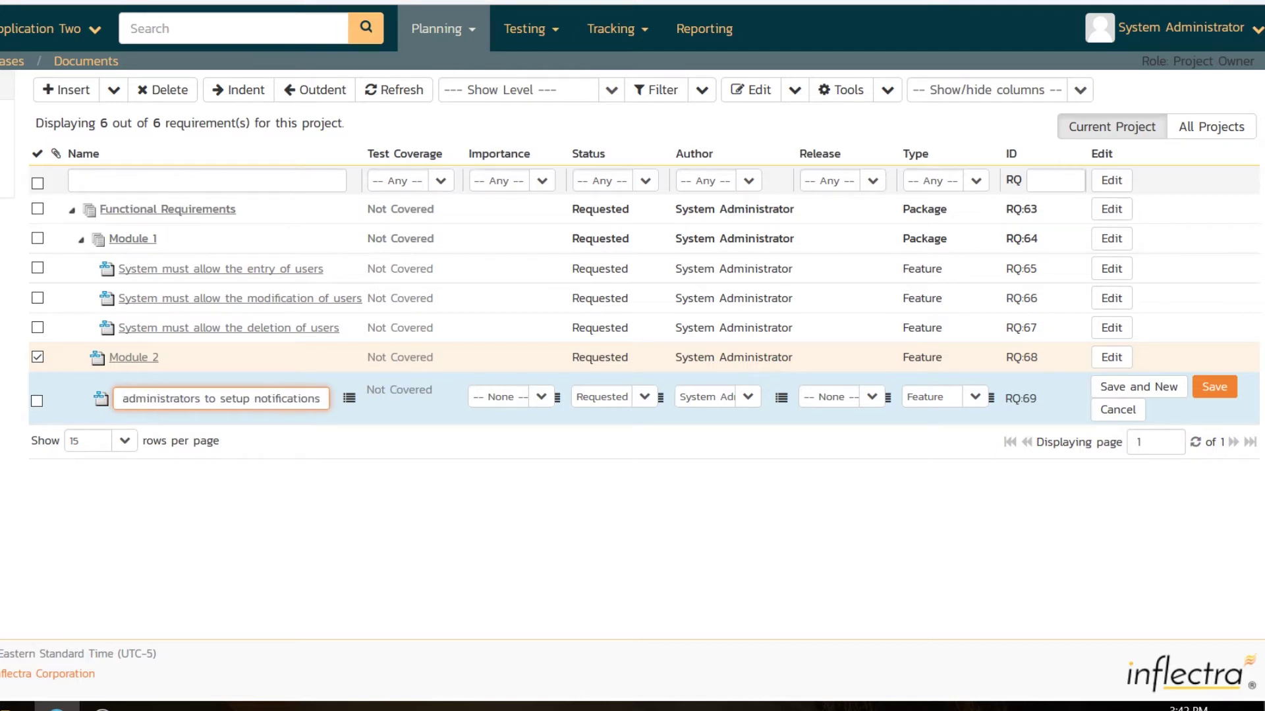
{"action": "left_click", "coordinate": [1199, 389]}
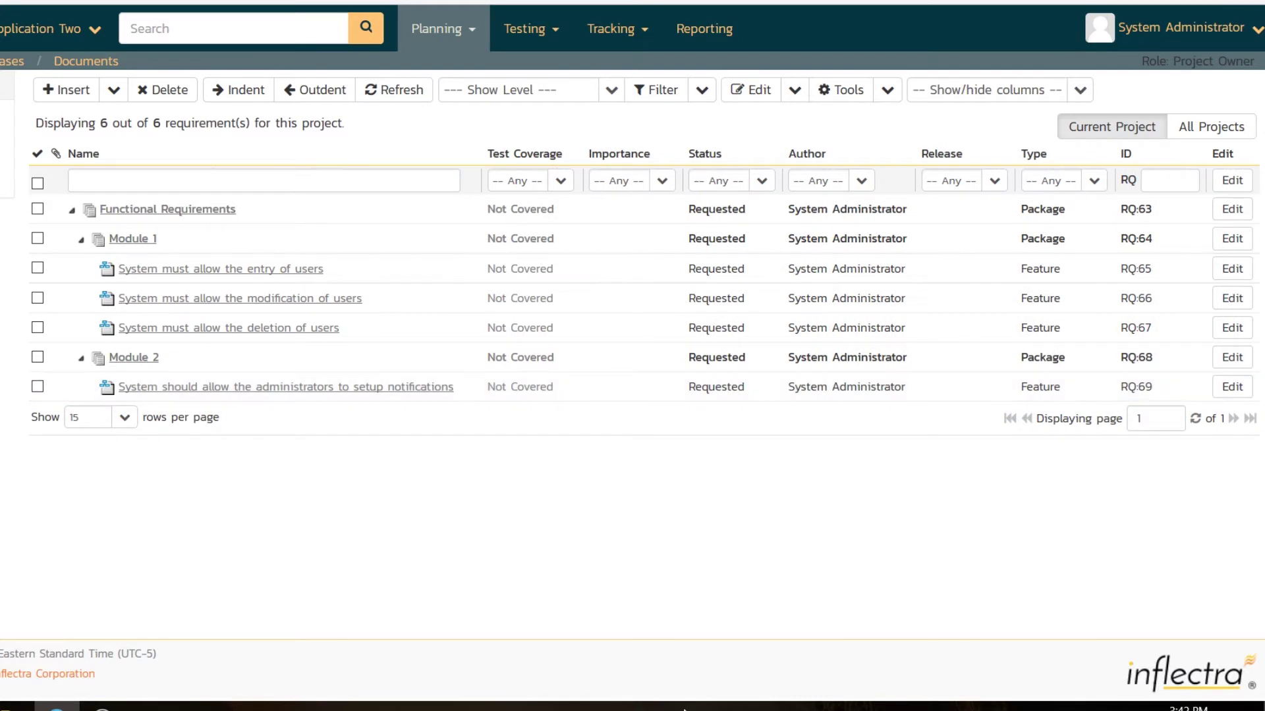
{"action": "left_click", "coordinate": [81, 359]}
{"action": "left_click", "coordinate": [81, 240]}
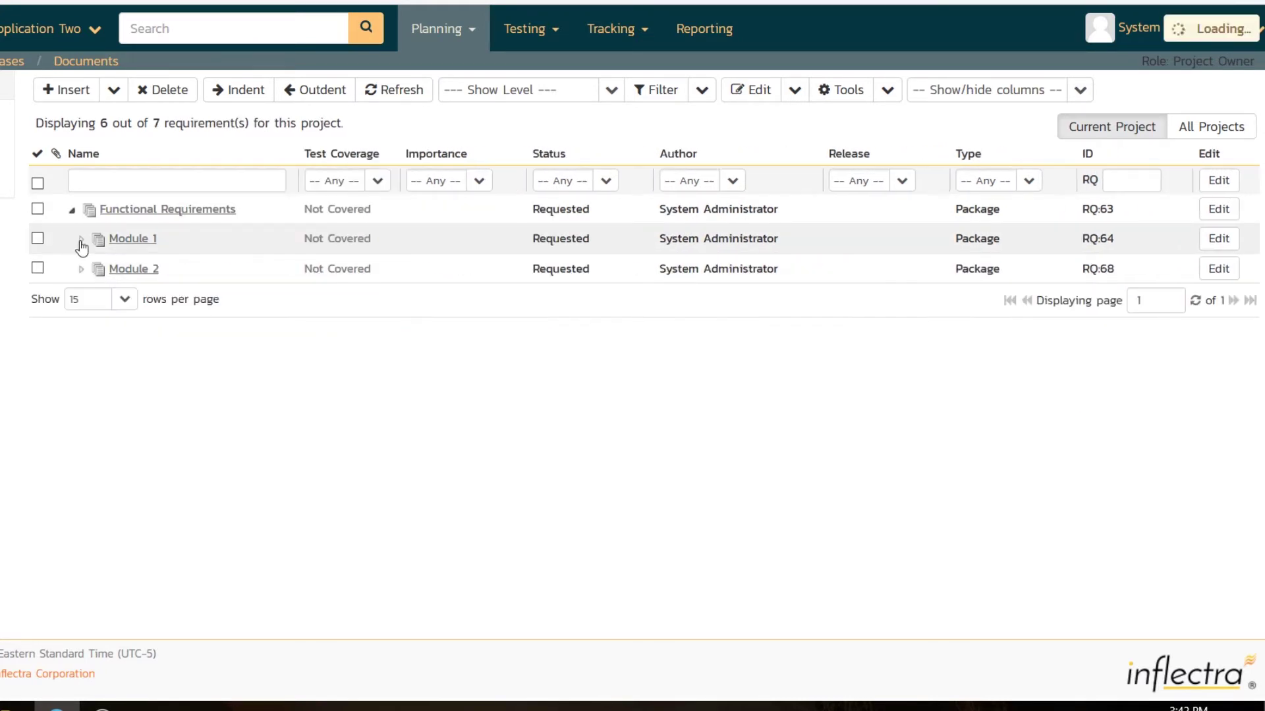
{"action": "left_click", "coordinate": [611, 90]}
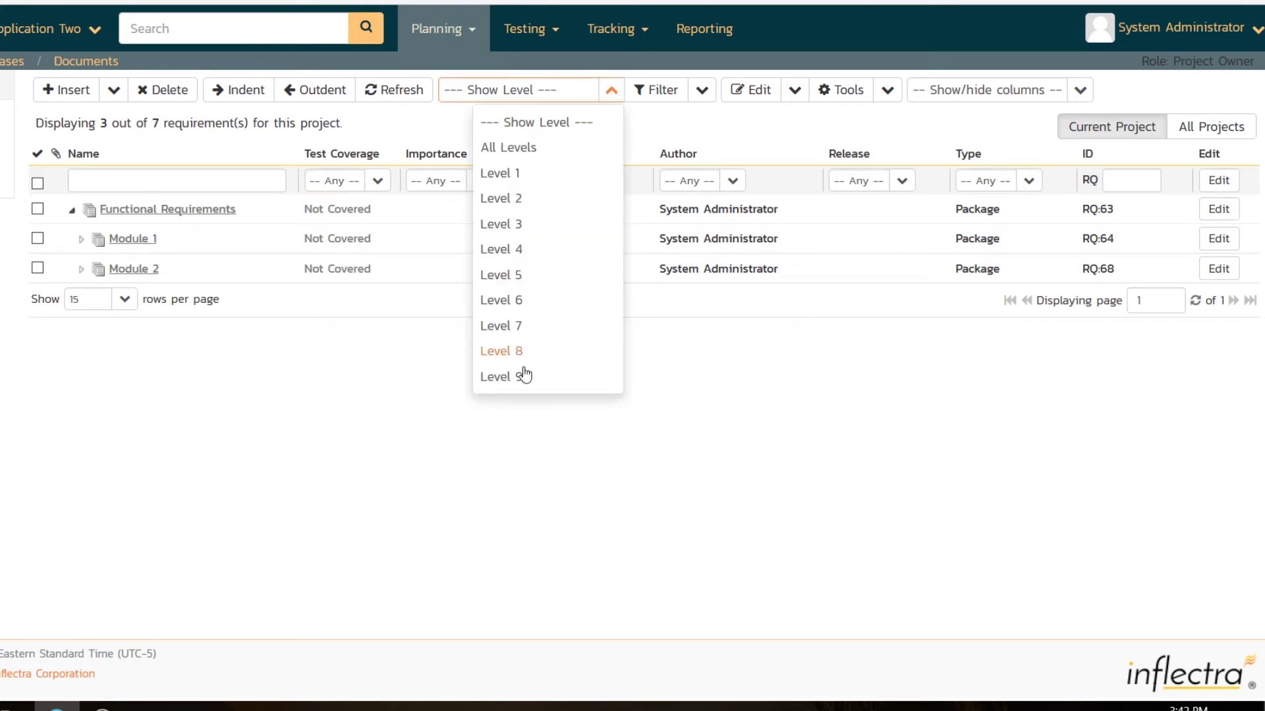
{"action": "left_click", "coordinate": [506, 147]}
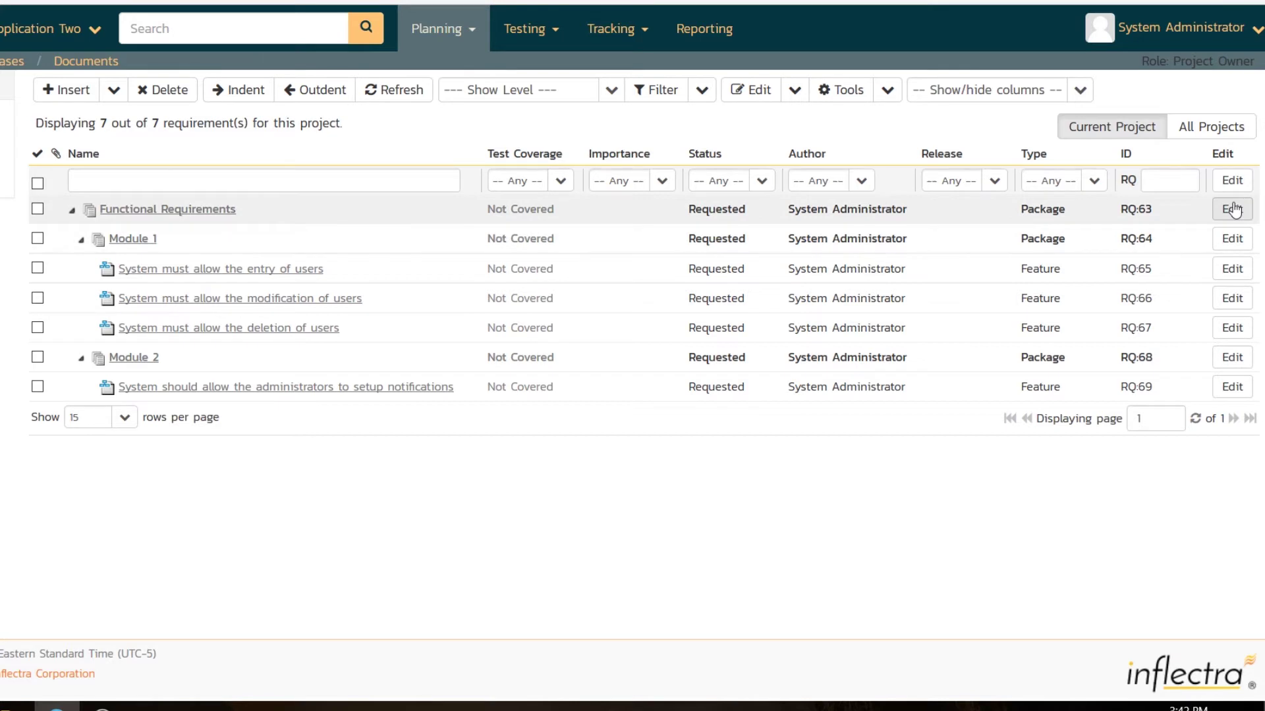
Bulk-edit all requirements to 1 - Critical importance, clearing it for Functional Requirements
{"action": "left_click", "coordinate": [38, 184]}
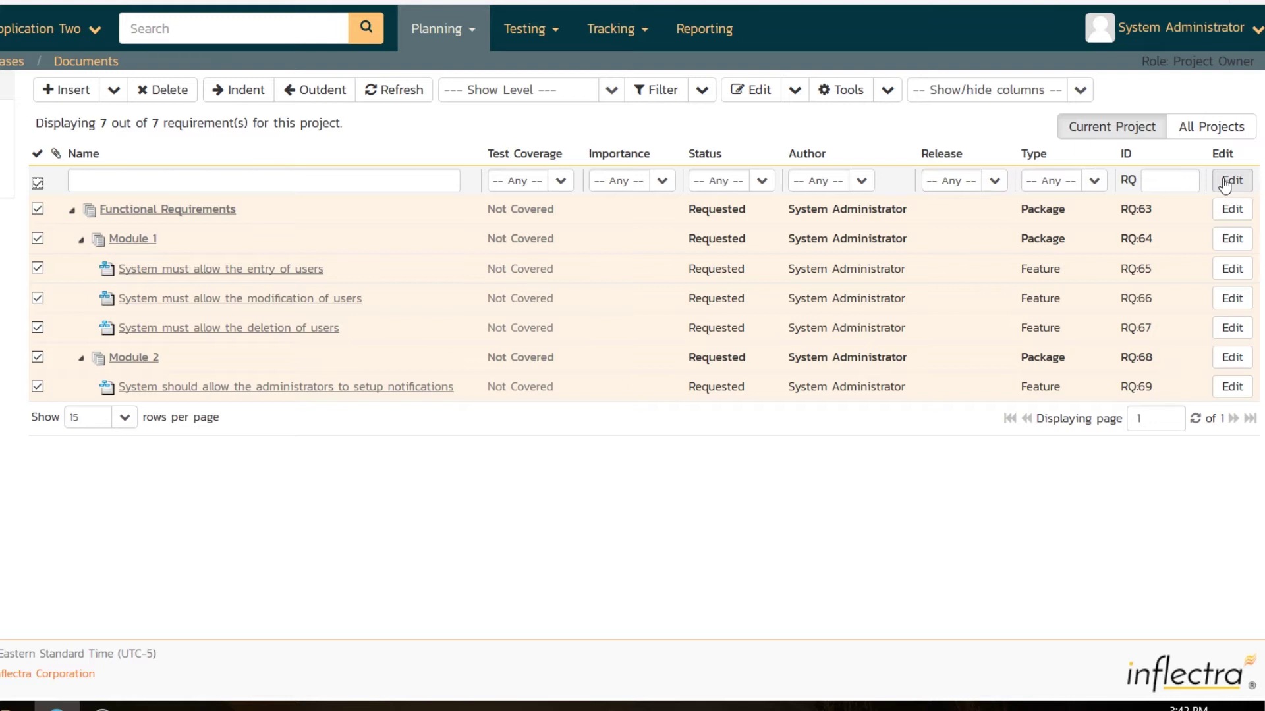
{"action": "left_click", "coordinate": [748, 90]}
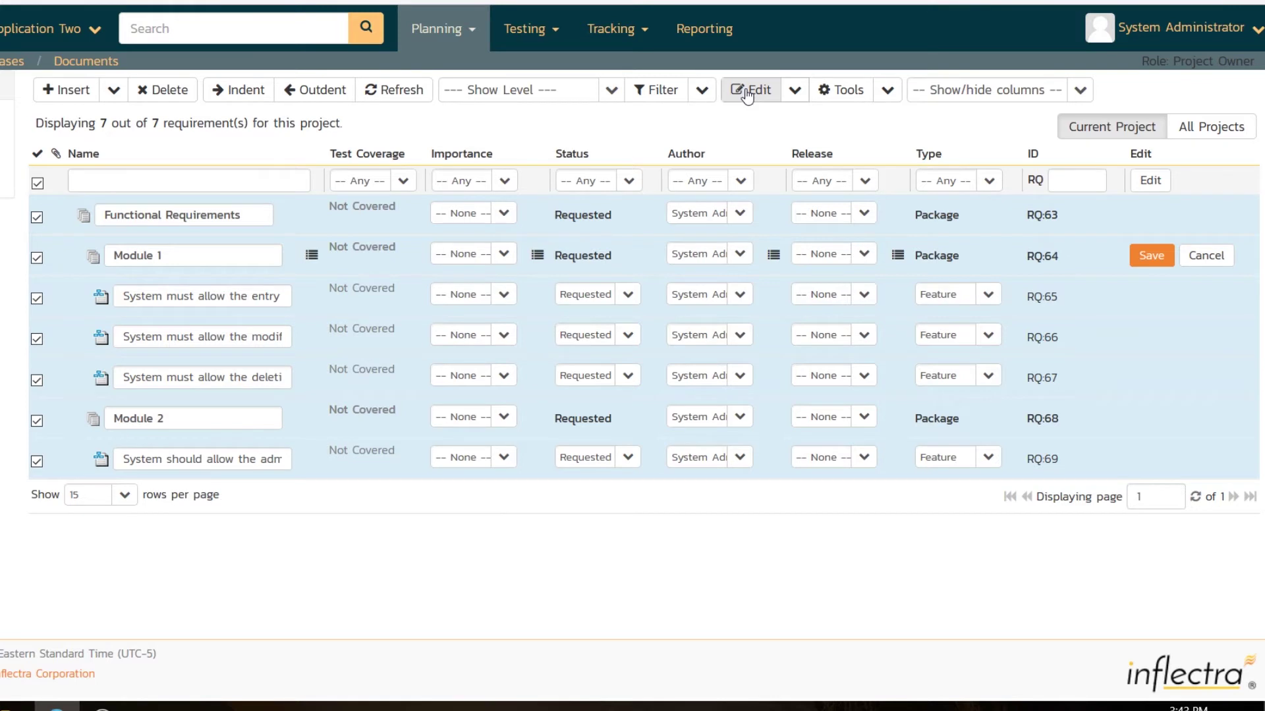
{"action": "left_click", "coordinate": [502, 254]}
{"action": "left_click", "coordinate": [465, 305]}
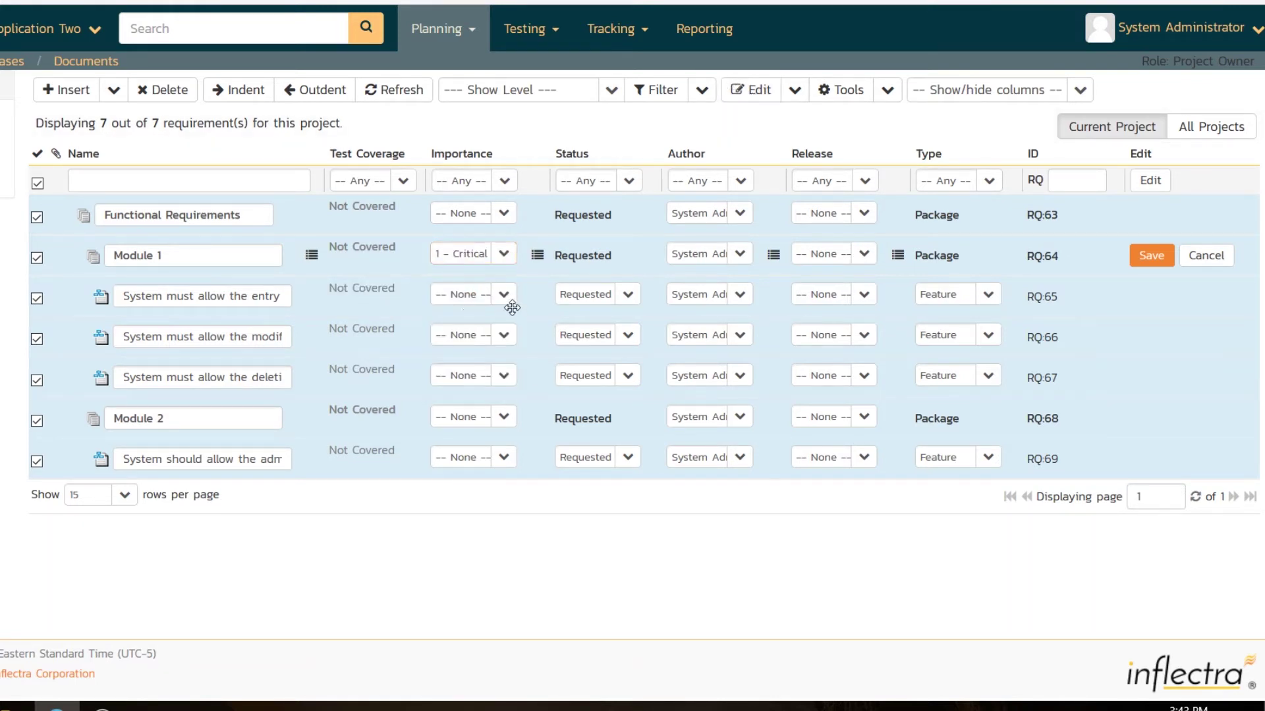
{"action": "left_click", "coordinate": [538, 255]}
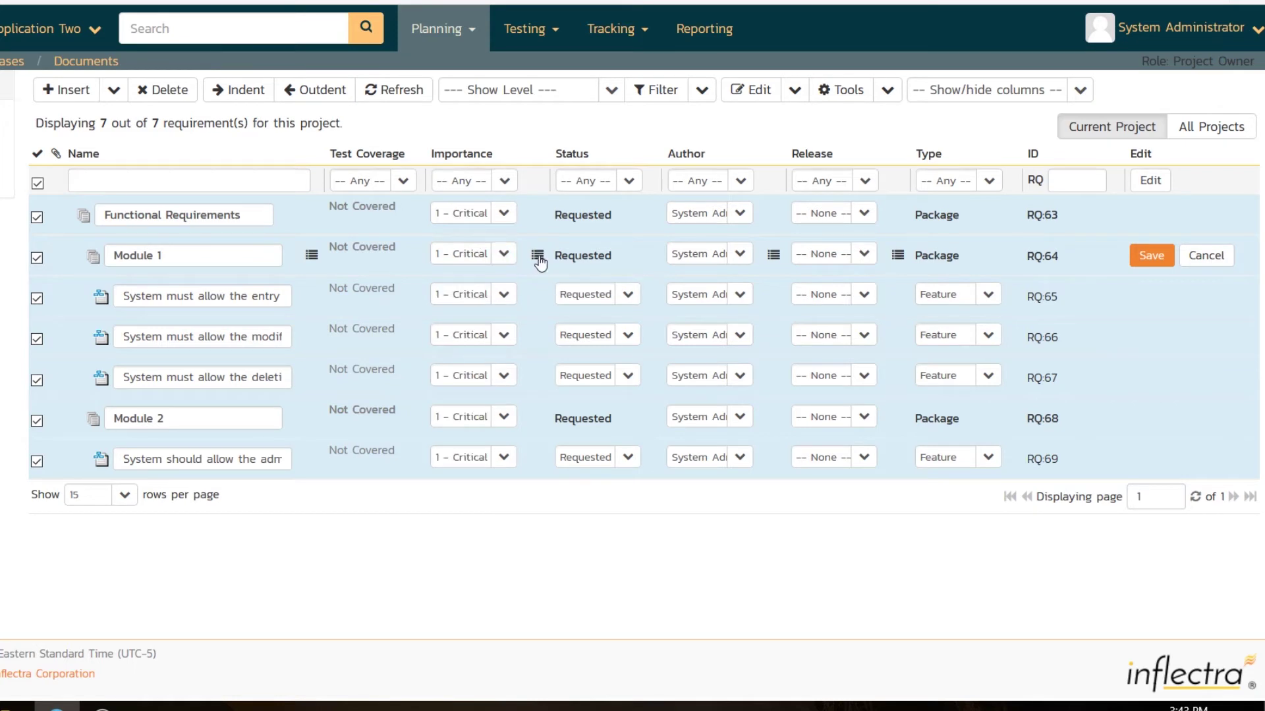
{"action": "left_click", "coordinate": [504, 213]}
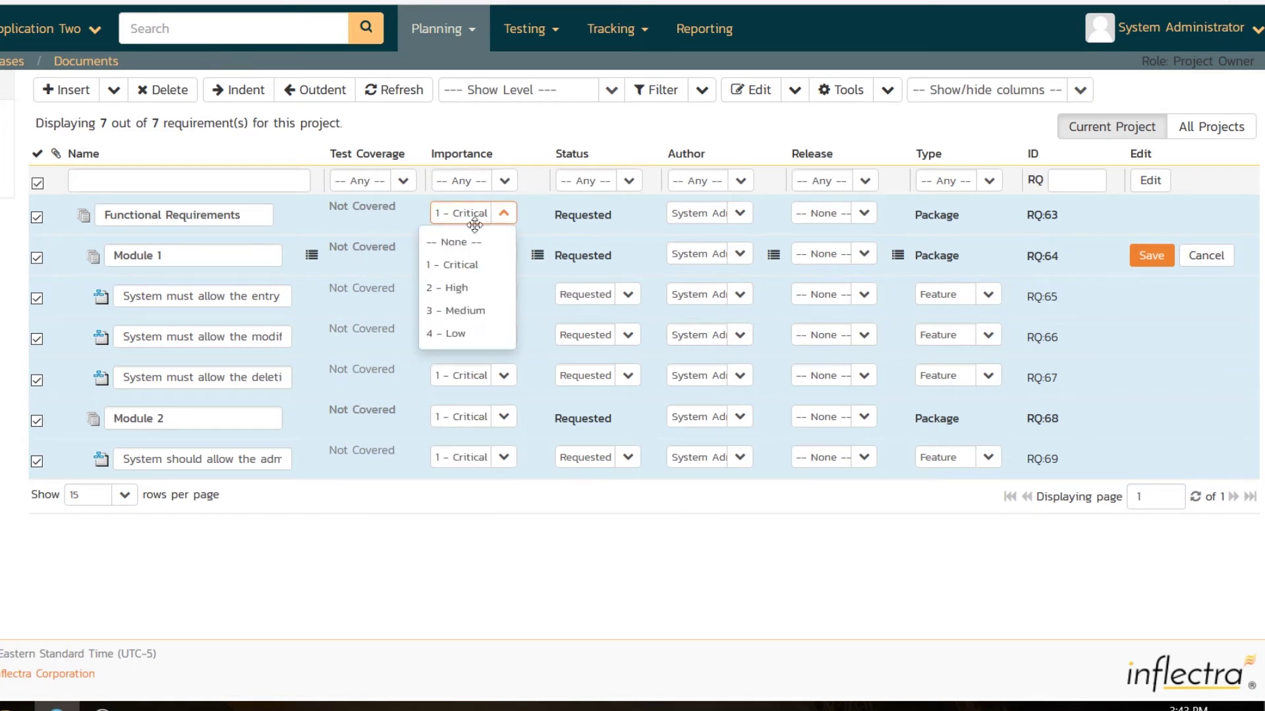
{"action": "left_click", "coordinate": [453, 242]}
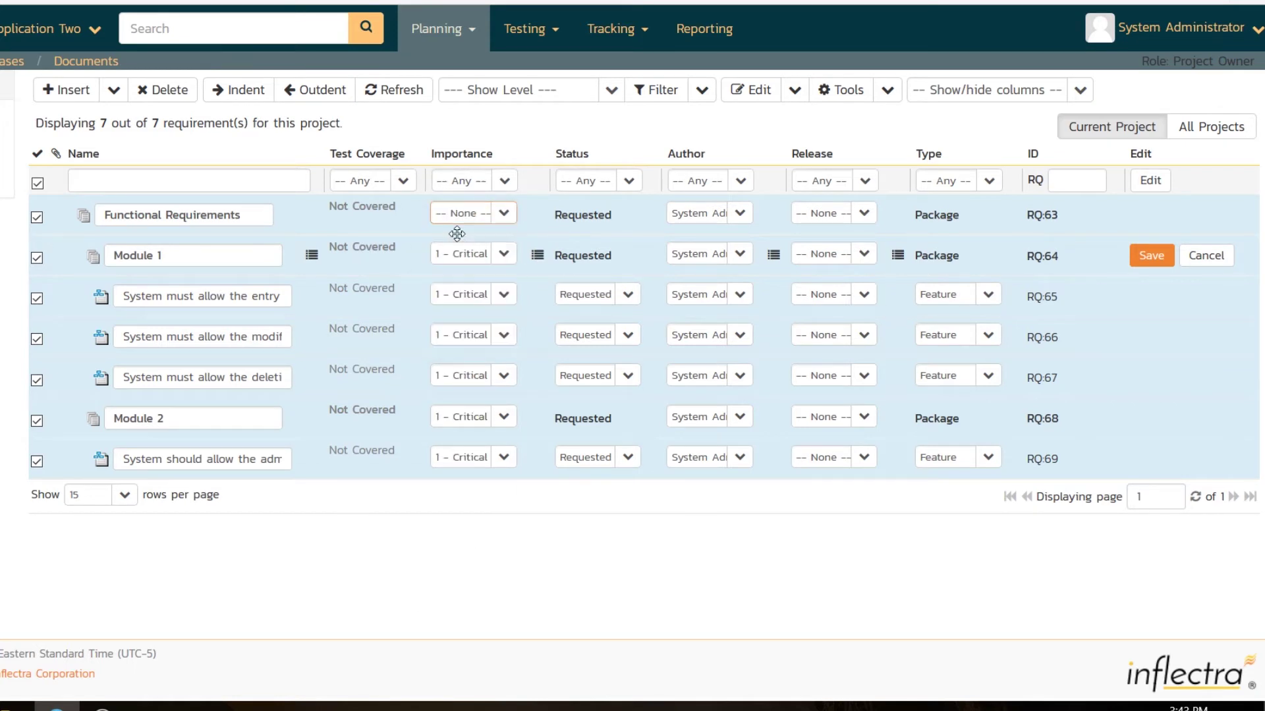
Set notifications to 3 - Medium and deletion to 2 - High, then save
{"action": "left_click", "coordinate": [505, 459]}
{"action": "left_click", "coordinate": [460, 552]}
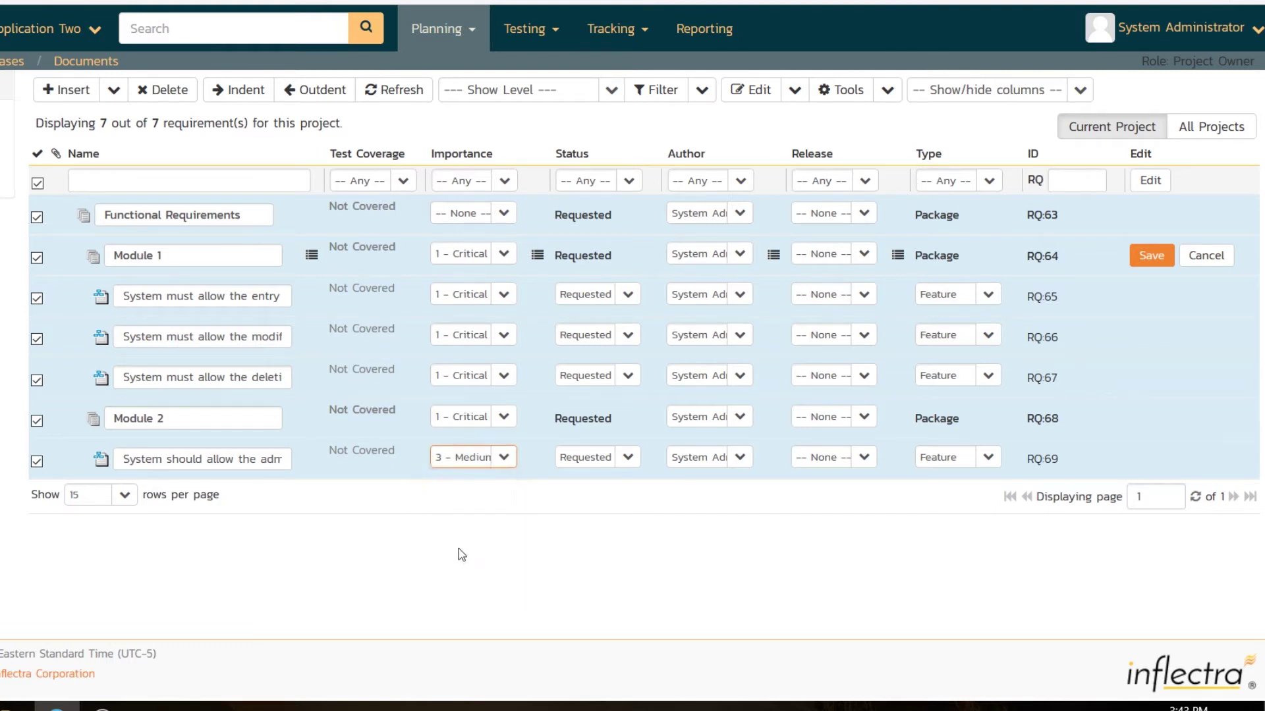
{"action": "left_click", "coordinate": [504, 375]}
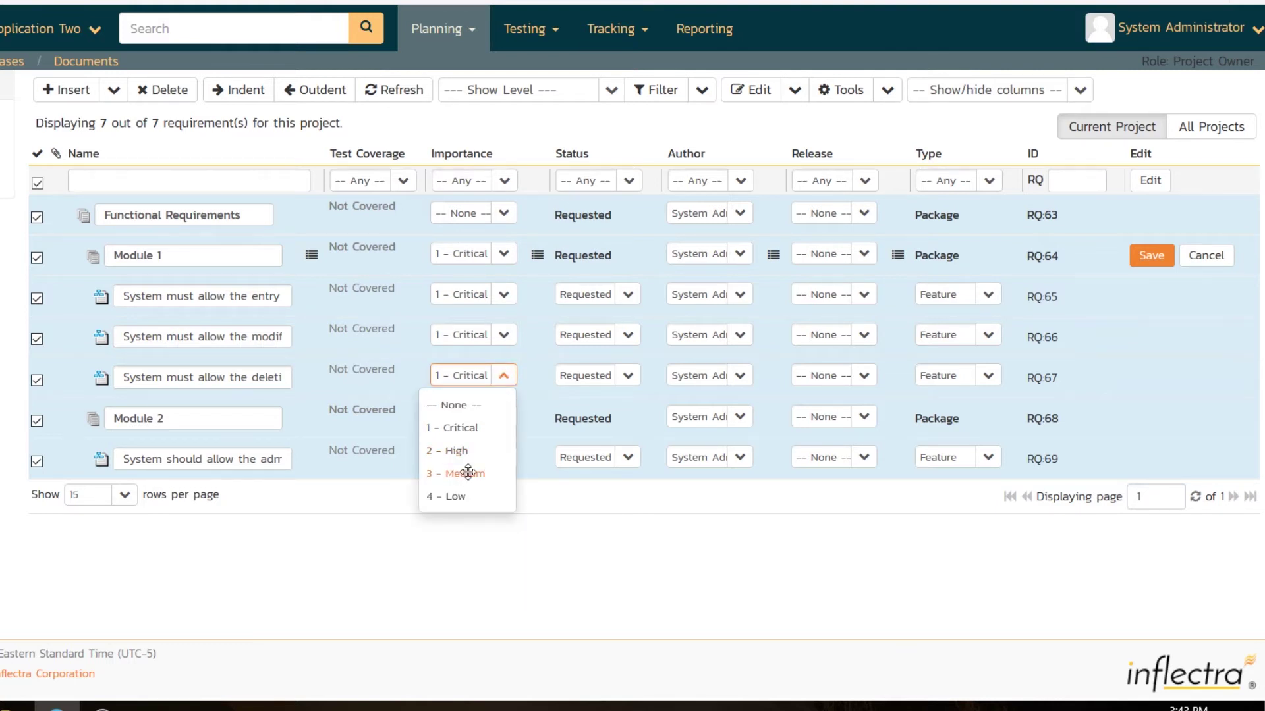
{"action": "left_click", "coordinate": [468, 473]}
{"action": "left_click", "coordinate": [504, 376]}
{"action": "left_click", "coordinate": [459, 450]}
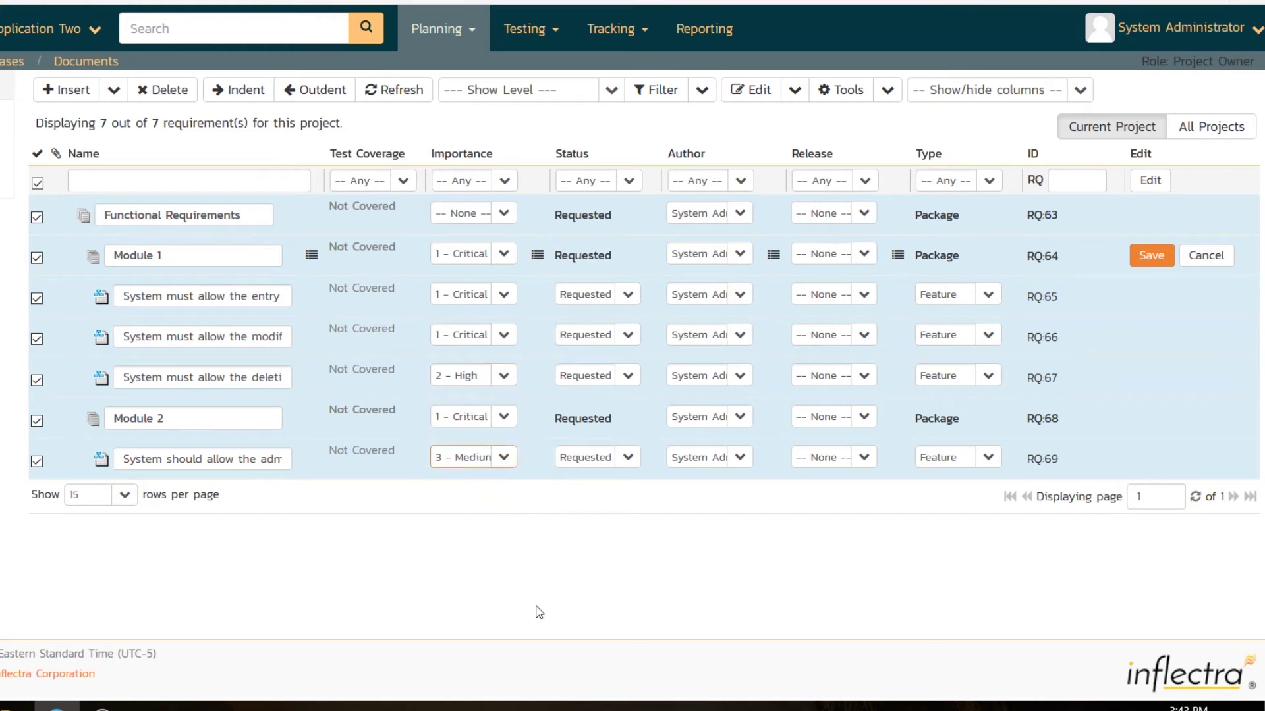
{"action": "left_click", "coordinate": [1151, 256]}
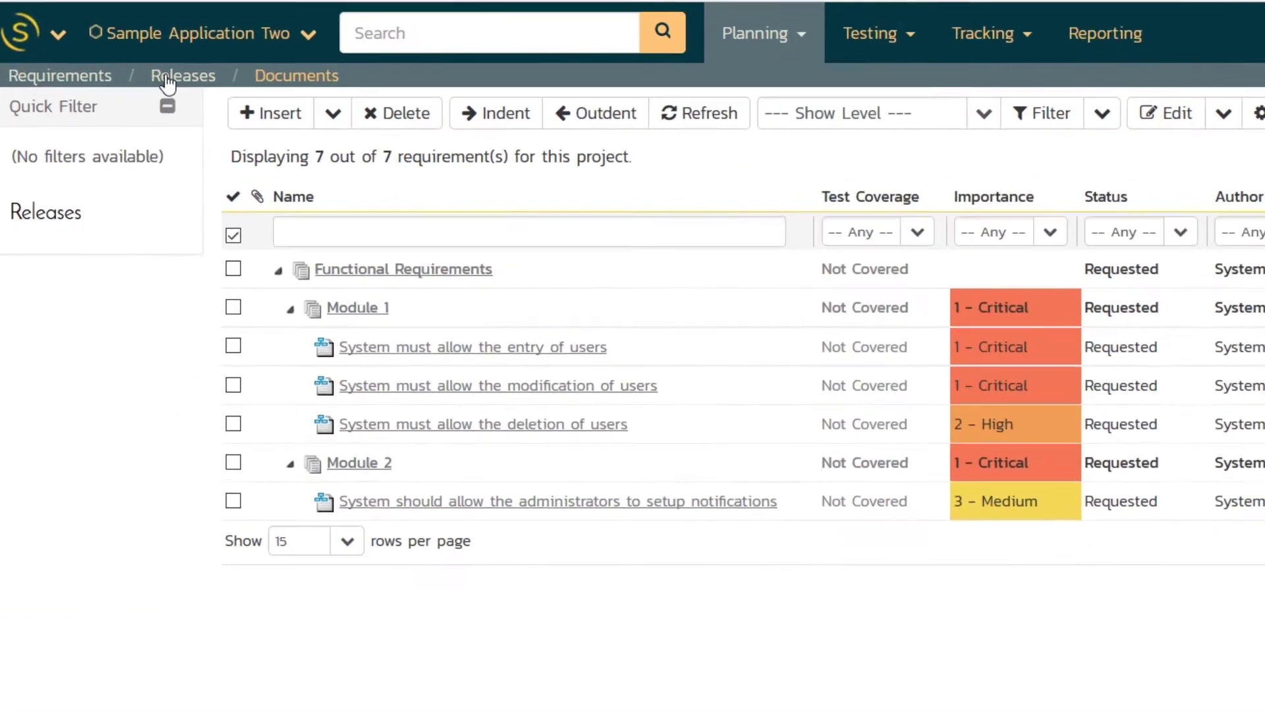
Go to the project's Releases list and insert a new release row
{"action": "left_click", "coordinate": [184, 78]}
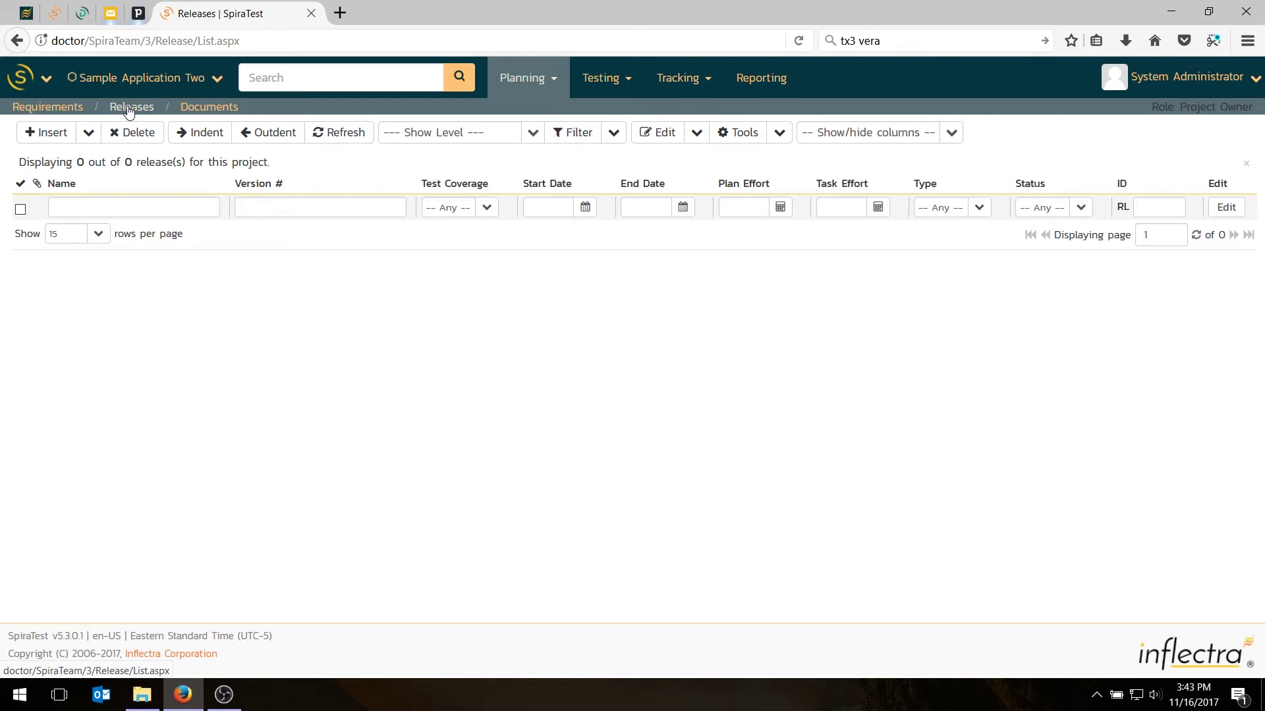
{"action": "left_click", "coordinate": [46, 131]}
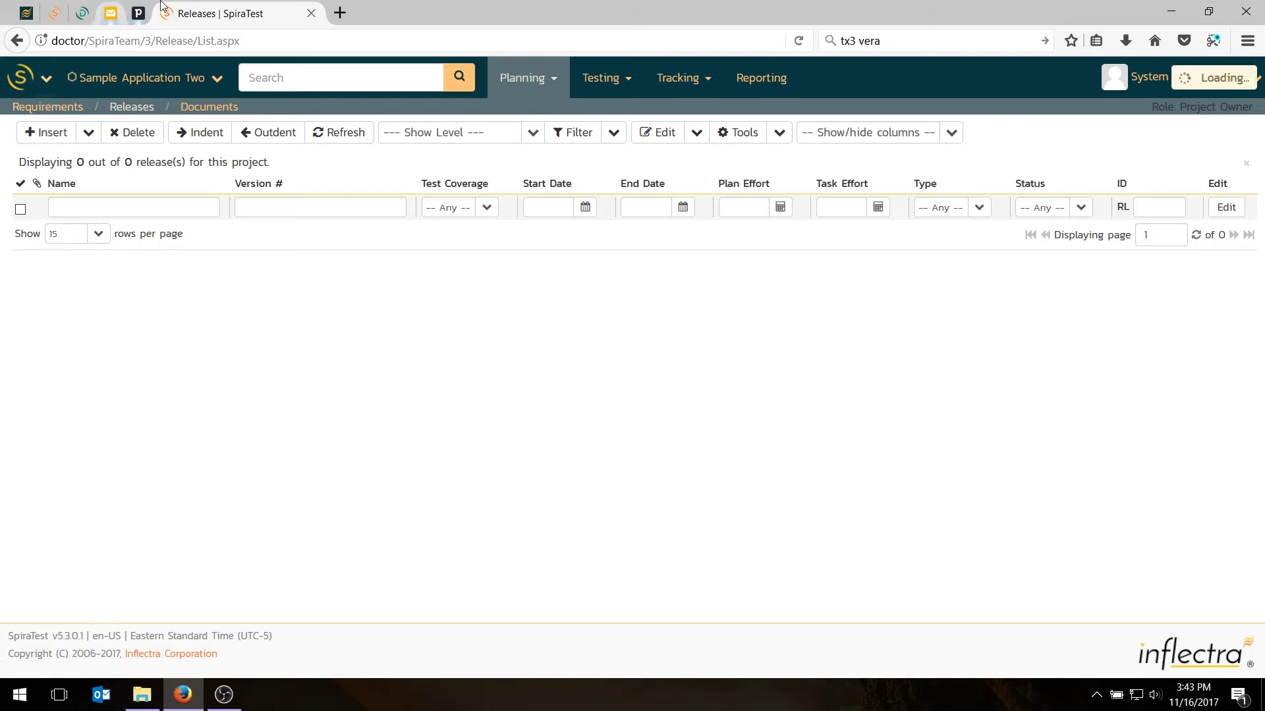
Add and save a release named 'Release 1.0'
{"action": "left_click", "coordinate": [66, 140]}
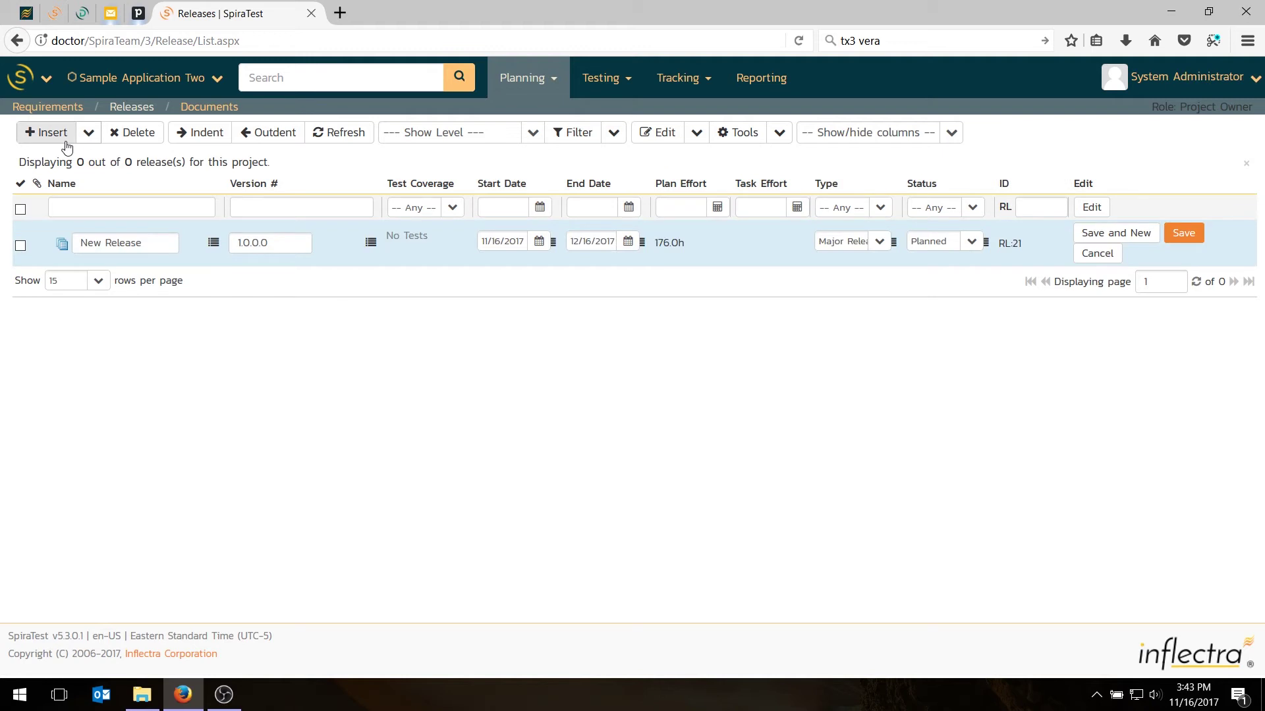
{"action": "type", "text": "Re"}
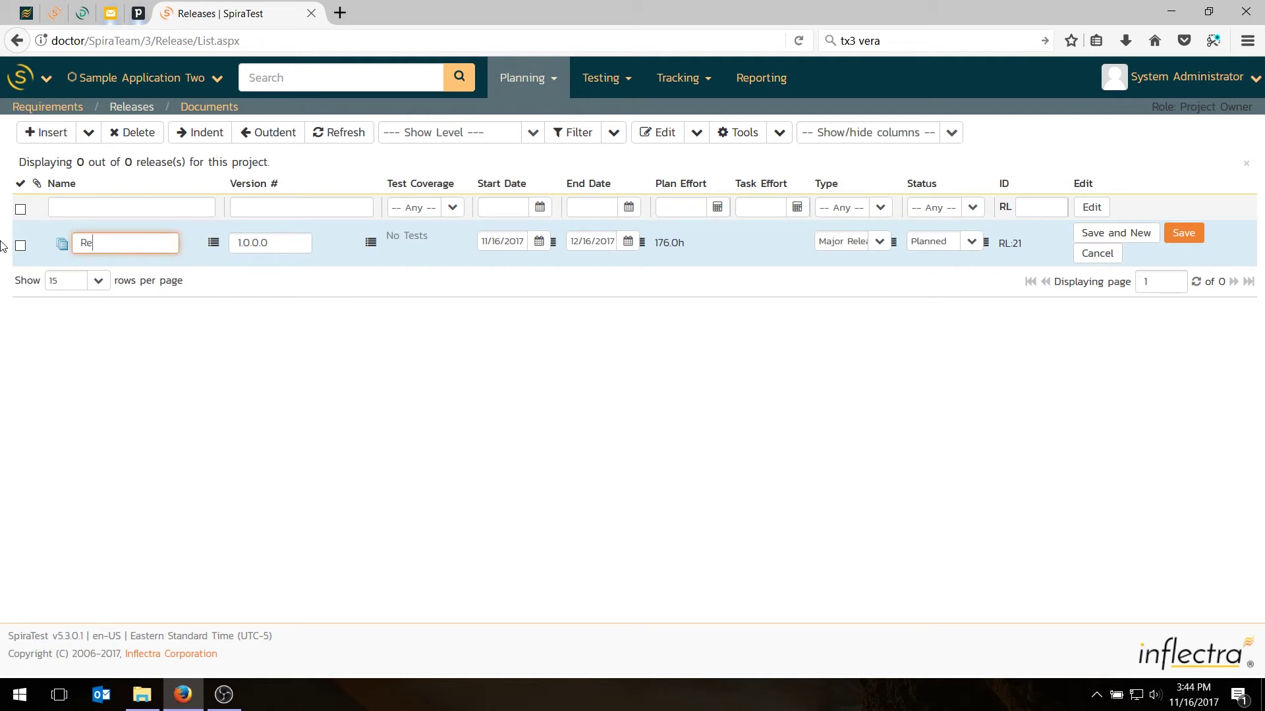
{"action": "type", "text": "lease 1.0"}
{"action": "left_click", "coordinate": [1124, 234]}
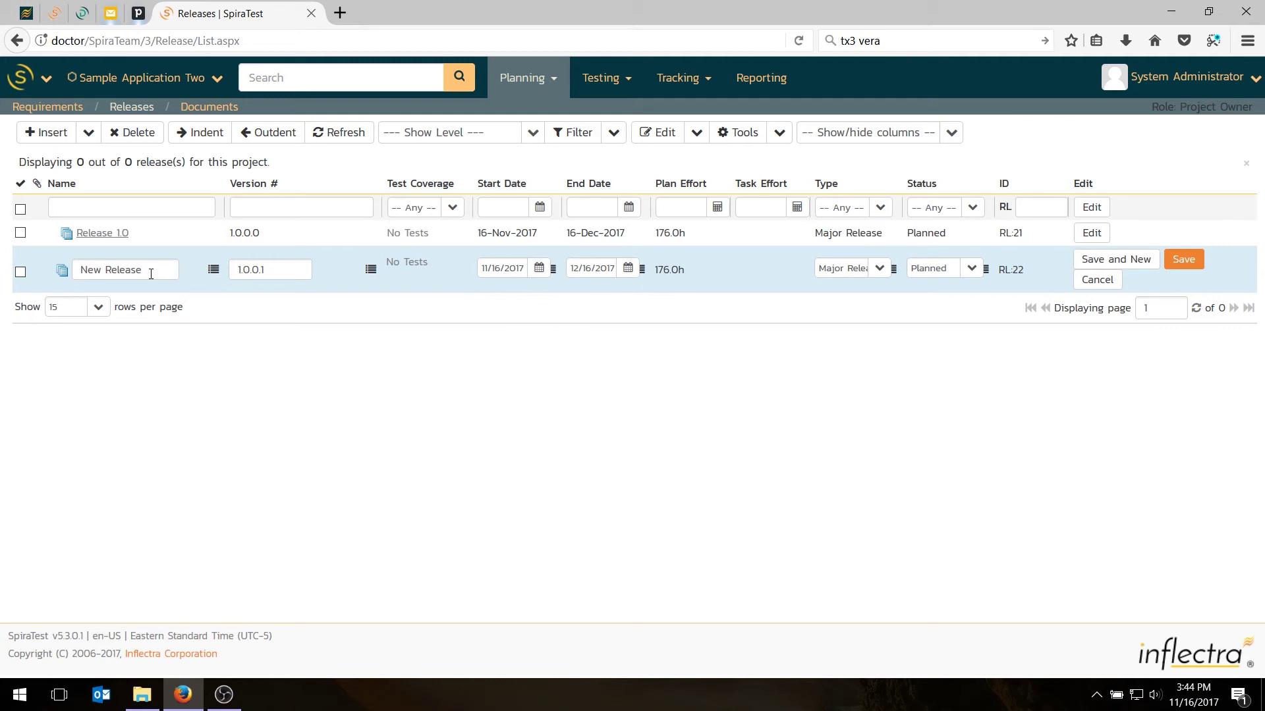
Fill the next release row as 'Release 2.0' with version 2.0.0
{"action": "left_click_drag", "start_coordinate": [143, 270], "coordinate": [2, 268]}
{"action": "type", "text": "Release"}
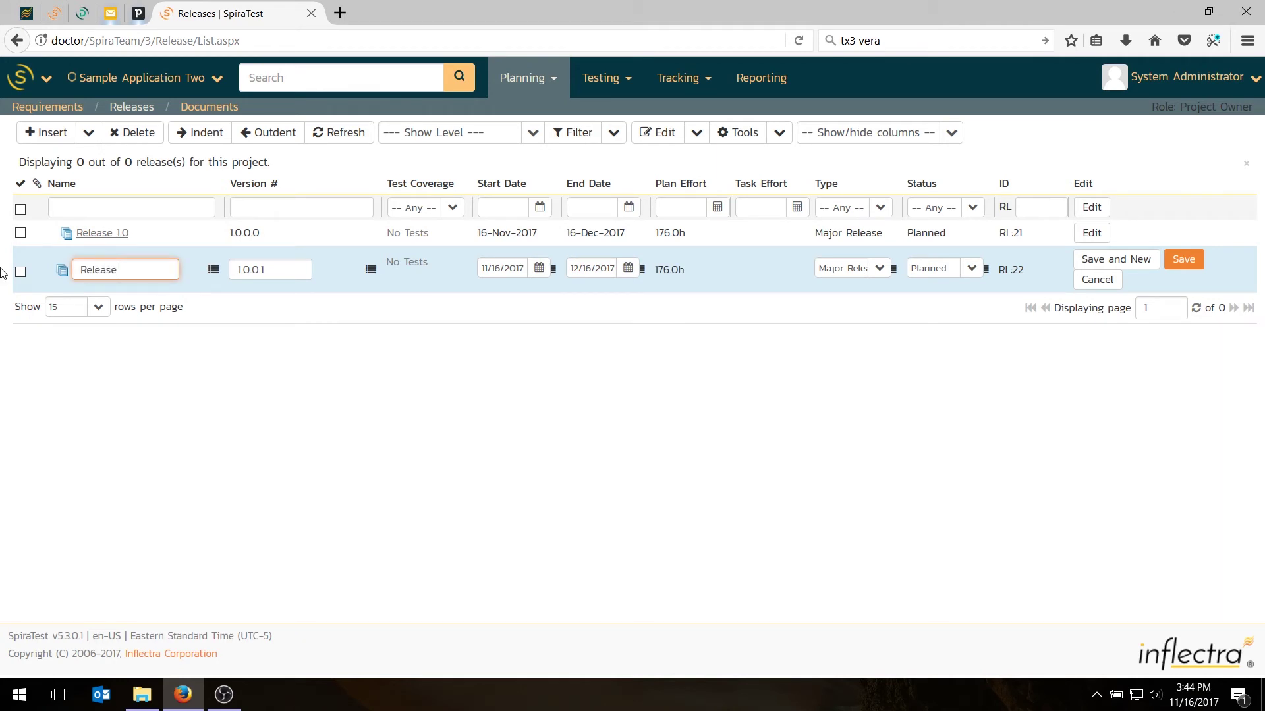
{"action": "type", "text": " 2.0"}
{"action": "key", "text": "Tab"}
{"action": "type", "text": "2.0.0"}
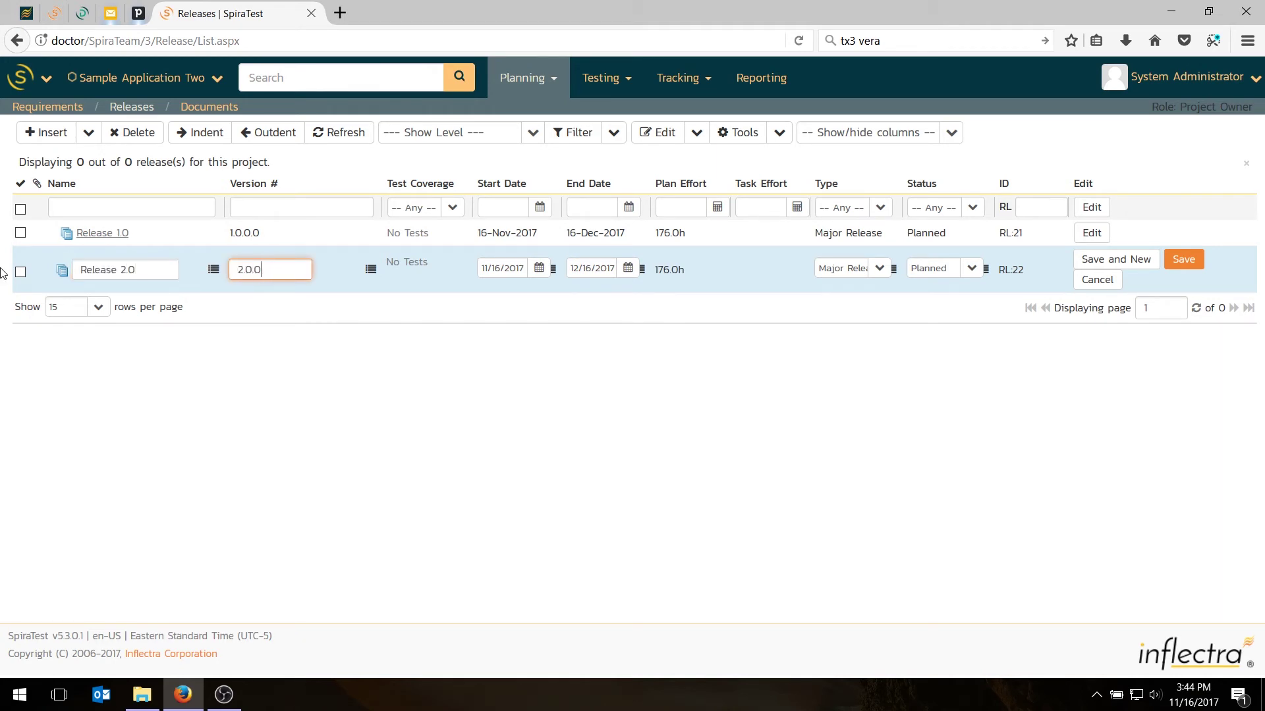
Save Release 2.0, then check Release 1.0 as the parent for new iterations
{"action": "left_click", "coordinate": [1191, 261]}
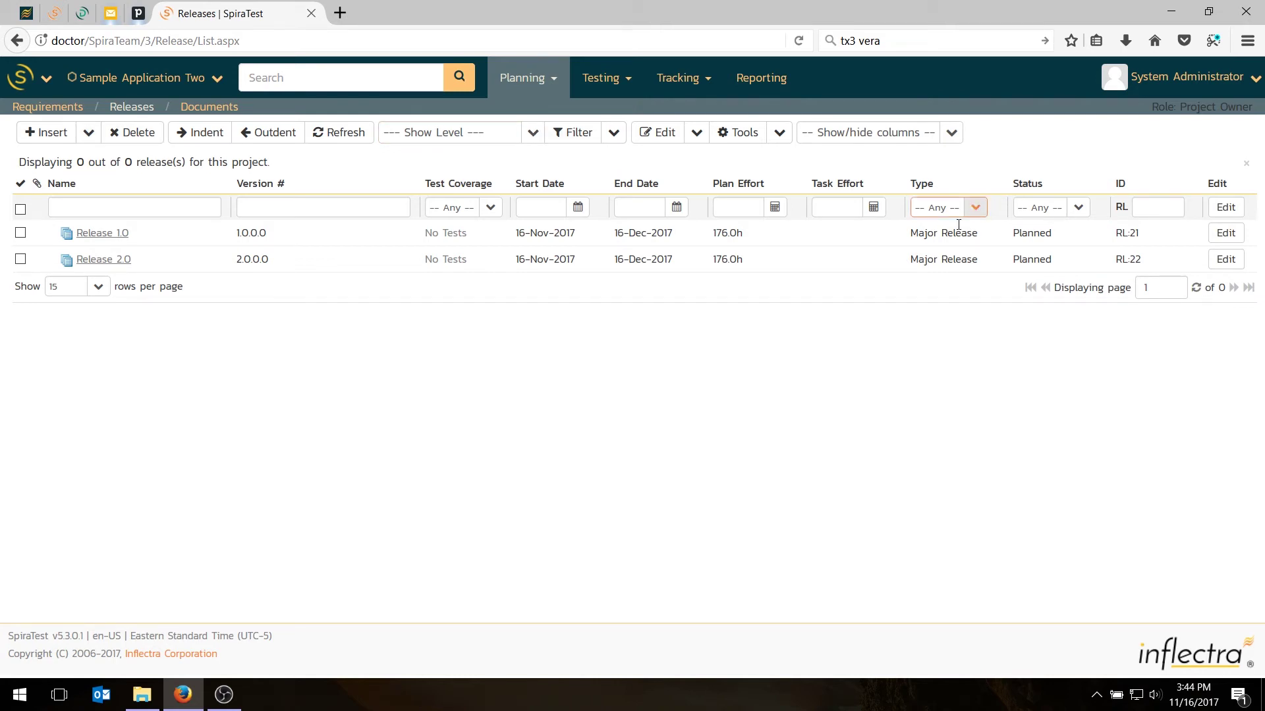
{"action": "left_click", "coordinate": [975, 207]}
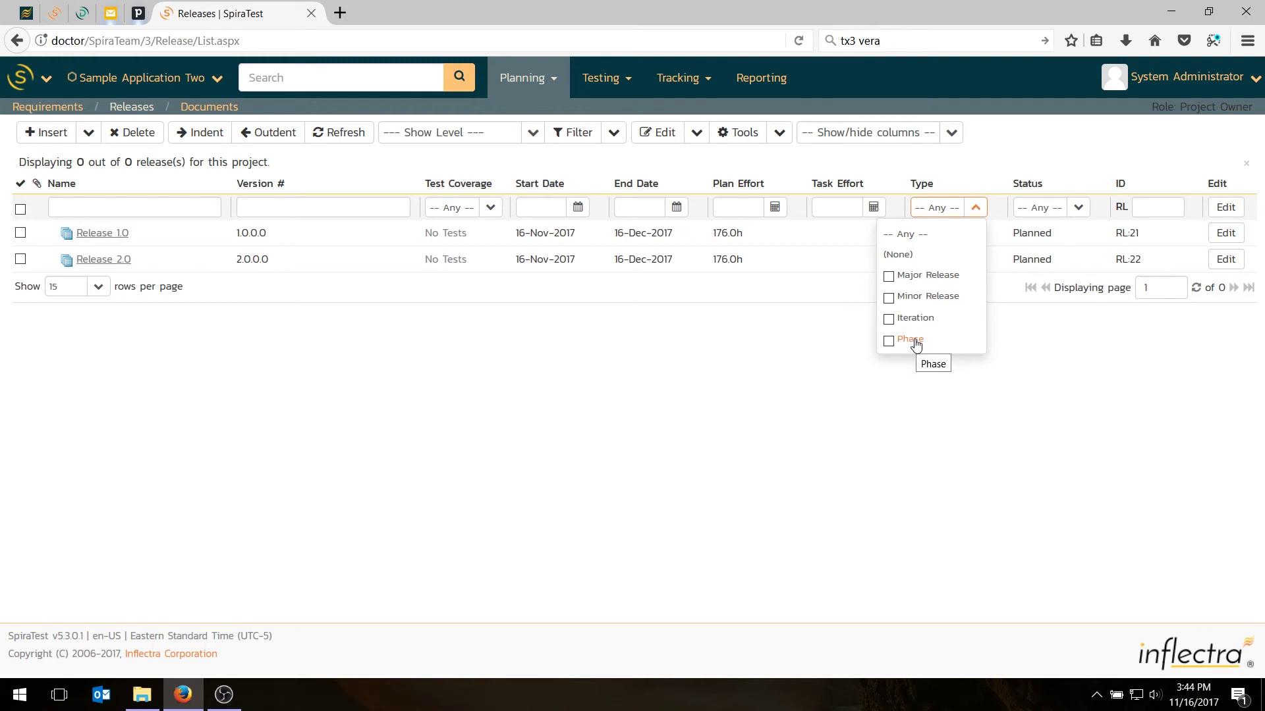
{"action": "left_click", "coordinate": [20, 233]}
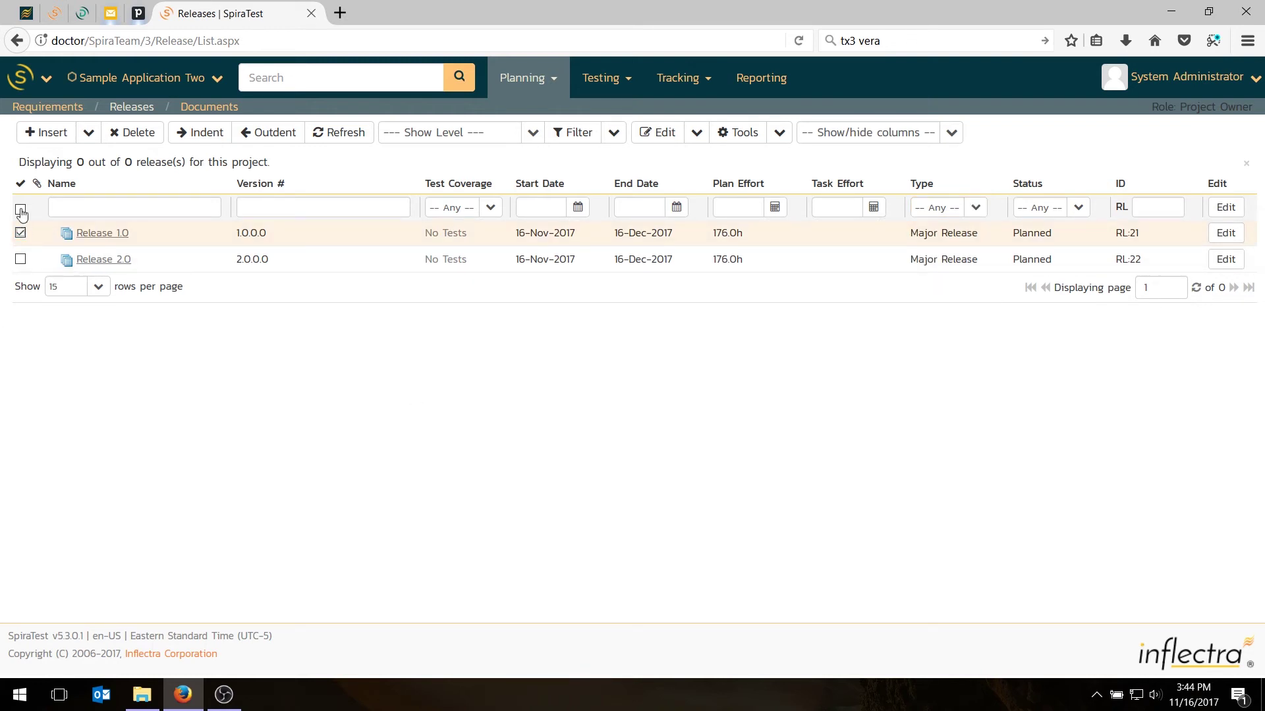
Add three child iterations under Release 1.0
{"action": "left_click", "coordinate": [88, 134]}
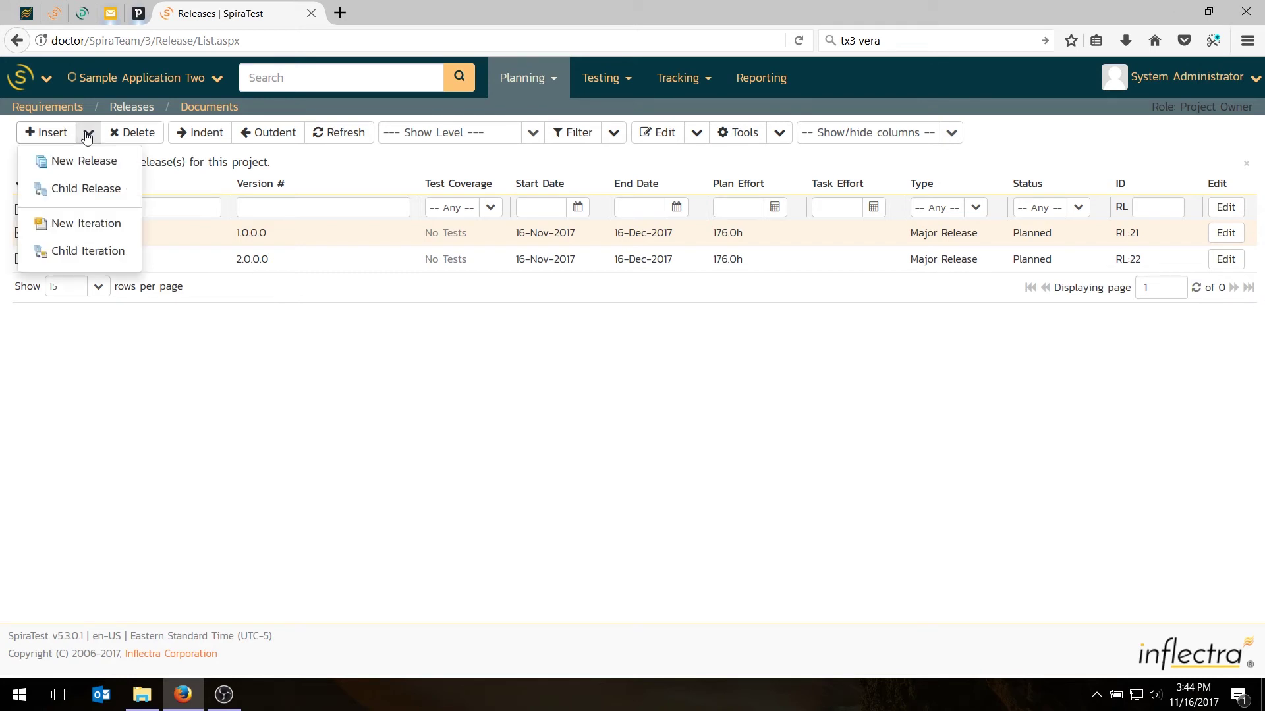
{"action": "left_click", "coordinate": [90, 250]}
{"action": "left_click", "coordinate": [88, 133]}
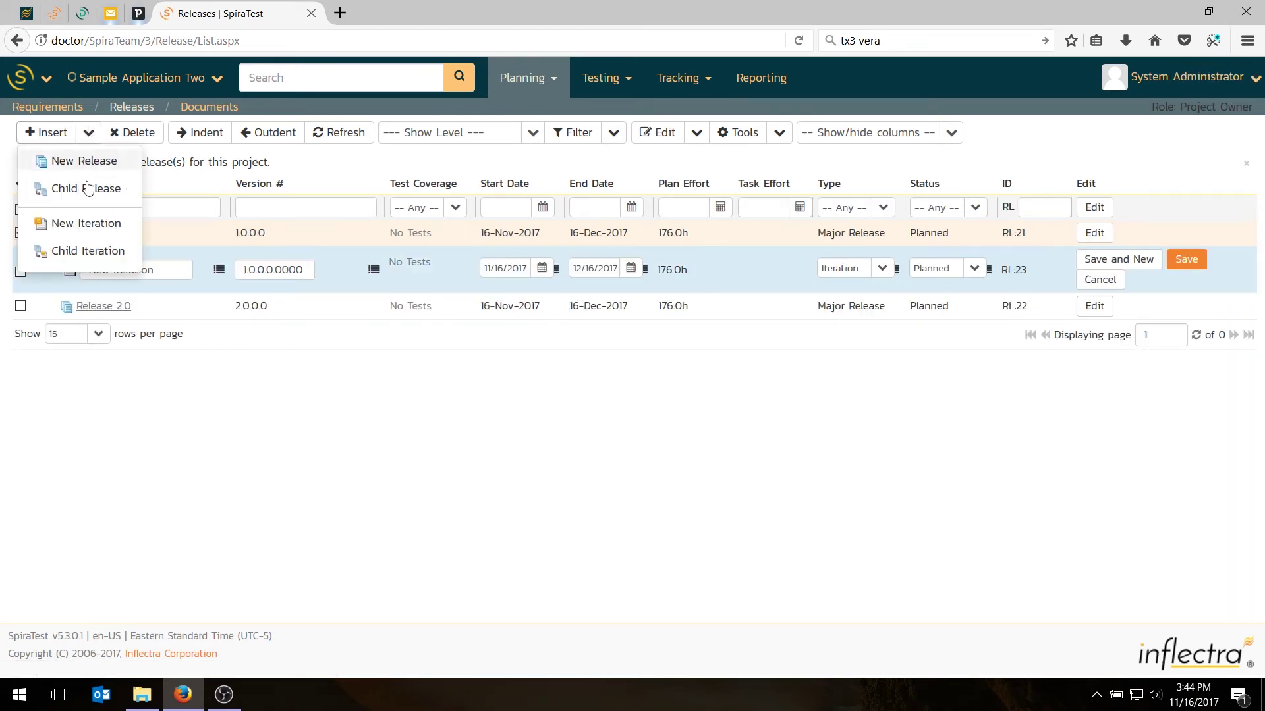
{"action": "left_click", "coordinate": [92, 250]}
{"action": "left_click", "coordinate": [88, 132]}
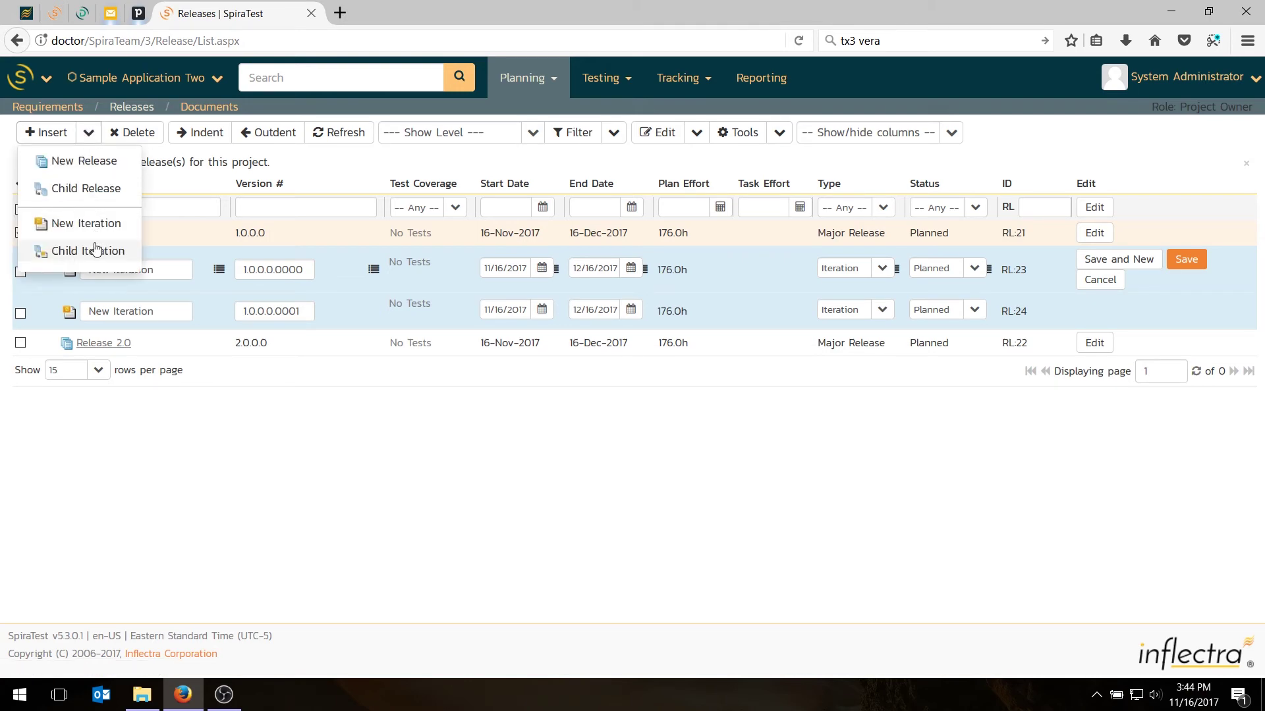
{"action": "left_click", "coordinate": [93, 248]}
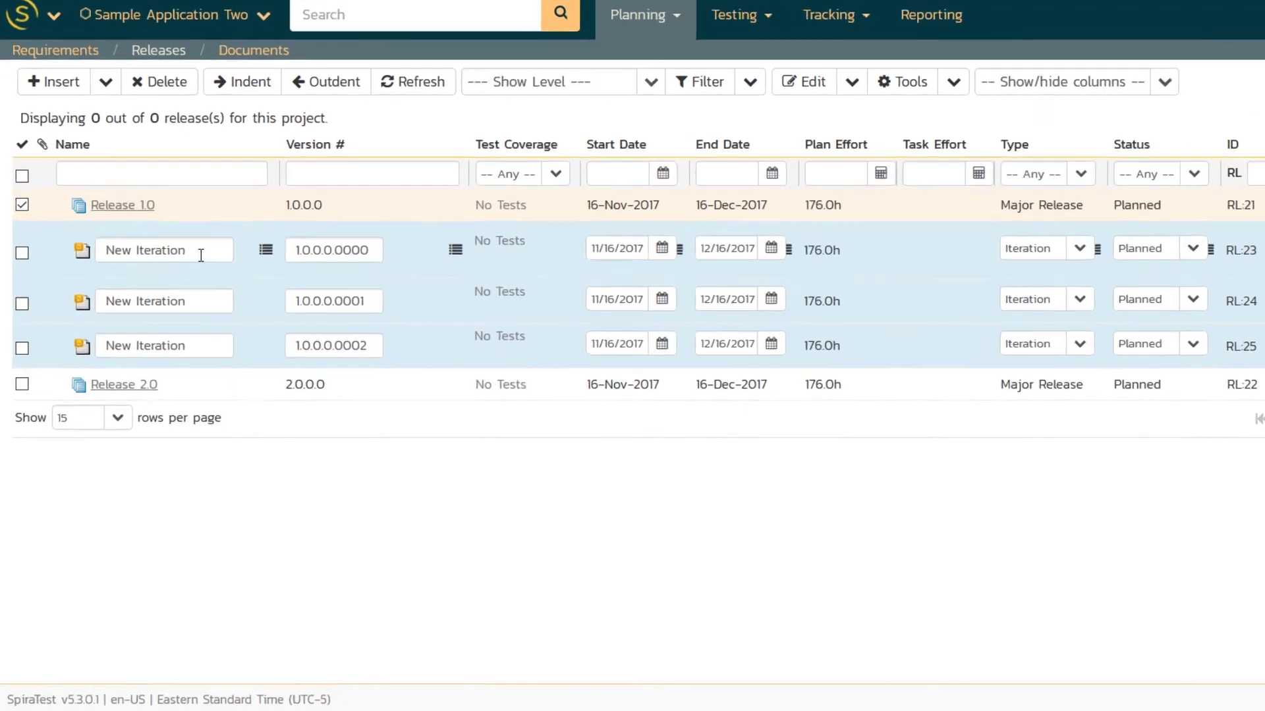
Name the first iteration 'Iteration 1.0 001' and copy that name into the other two
{"action": "triple_click", "coordinate": [168, 270]}
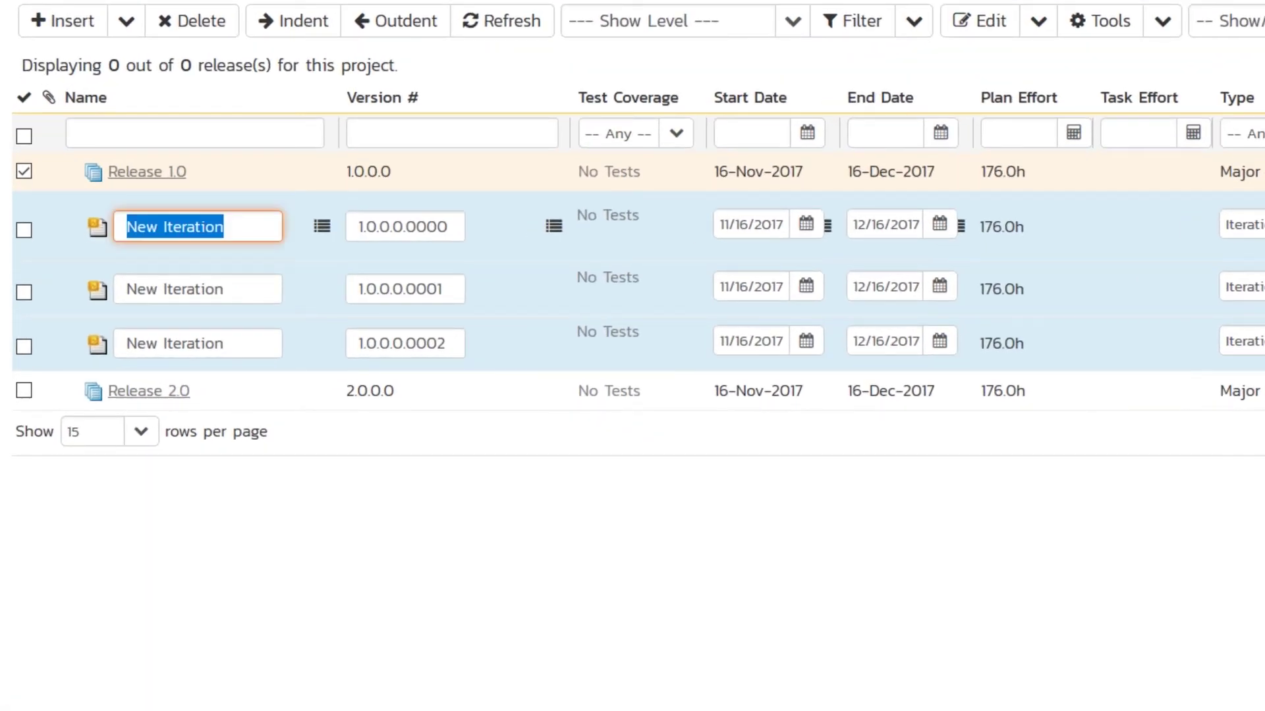
{"action": "type", "text": "Iteratio"}
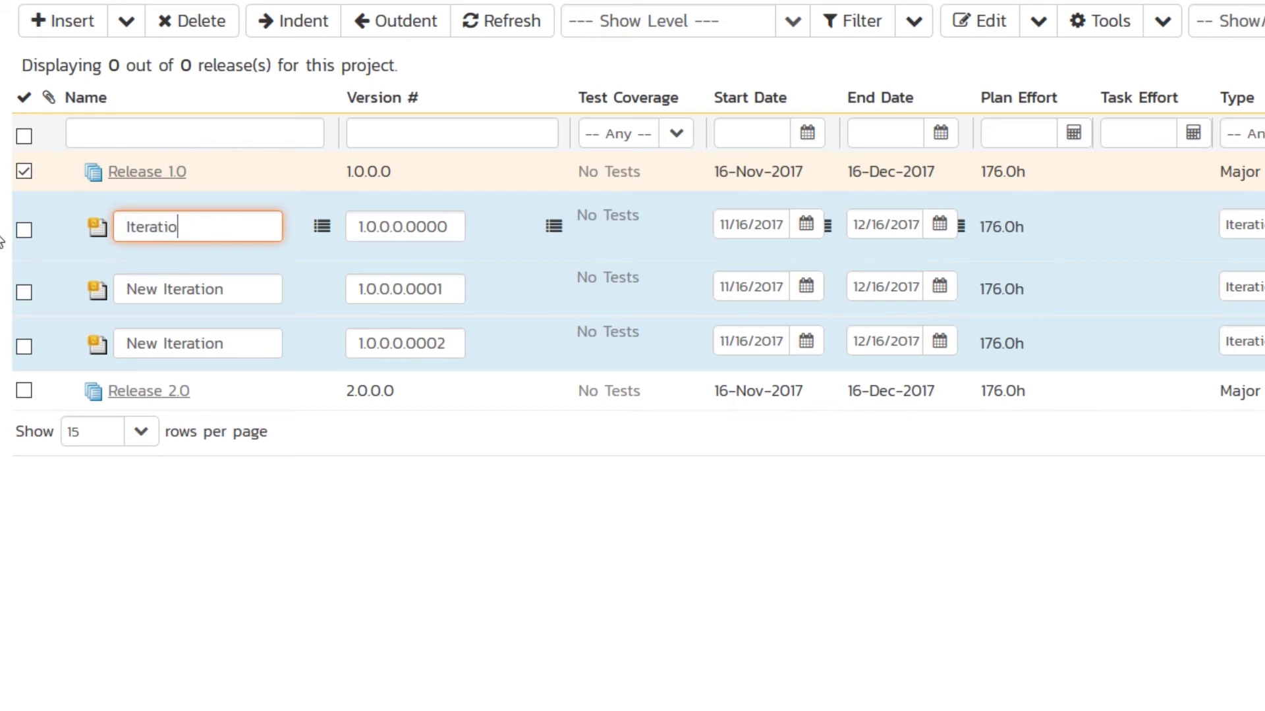
{"action": "type", "text": "n 1.0 001"}
{"action": "left_click_drag", "start_coordinate": [128, 227], "coordinate": [221, 247]}
{"action": "key", "text": "ctrl+c"}
{"action": "left_click", "coordinate": [255, 288]}
{"action": "key", "text": "ctrl+v"}
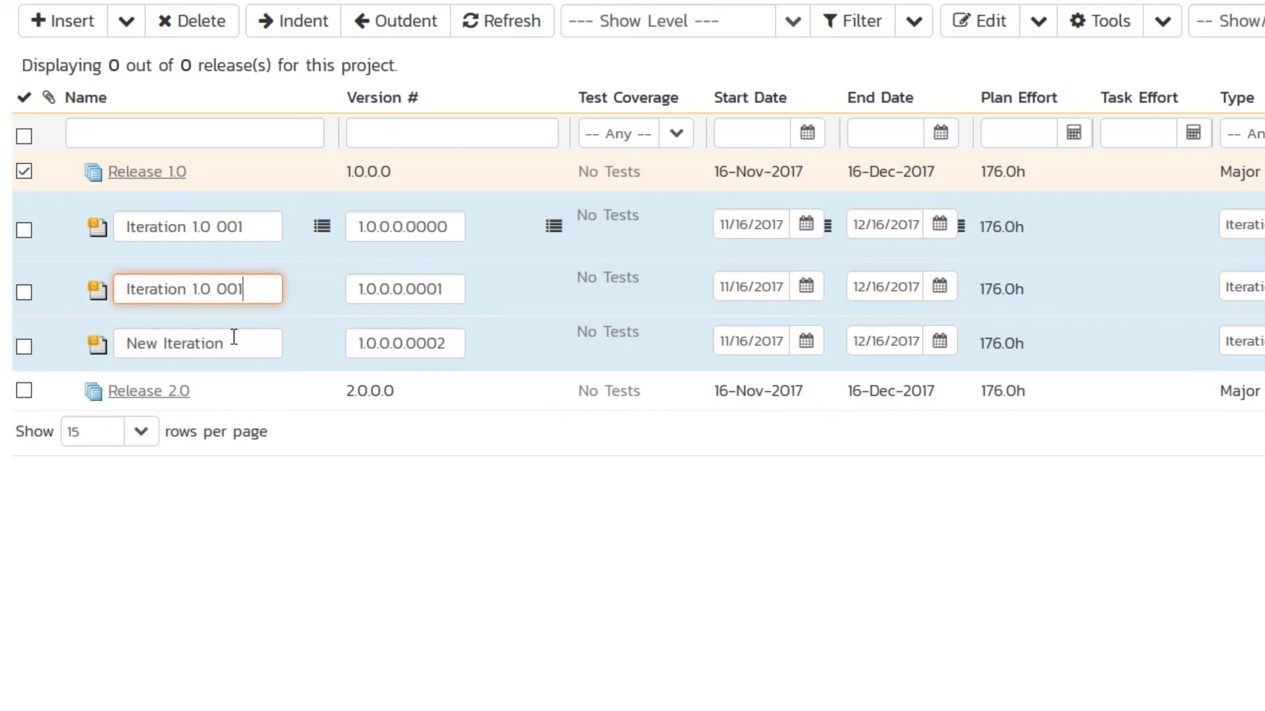
{"action": "left_click", "coordinate": [224, 343]}
{"action": "key", "text": "ctrl+v"}
Change the other two names to 'Iteration 1.0 002' and 'Iteration 1.0 003', then save
{"action": "left_click", "coordinate": [276, 288]}
{"action": "key", "text": "BackSpace"}
{"action": "type", "text": "2"}
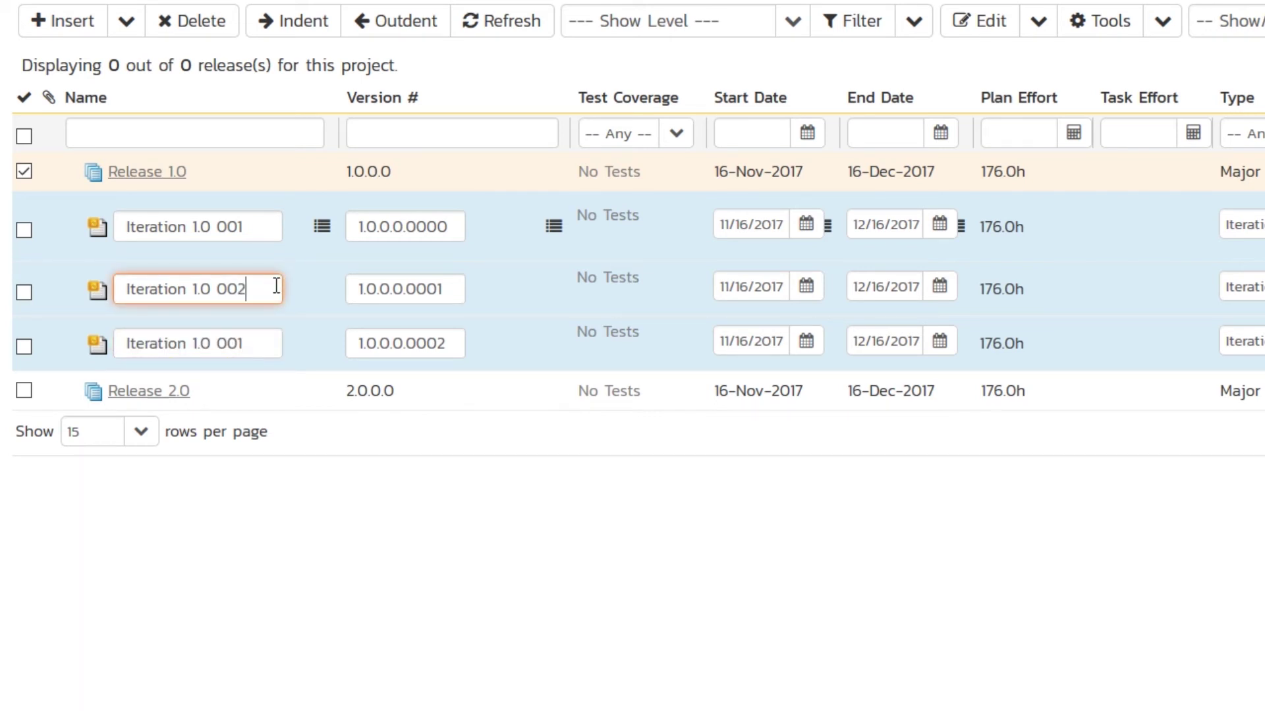
{"action": "left_click", "coordinate": [268, 343]}
{"action": "key", "text": "BackSpace"}
{"action": "type", "text": "3"}
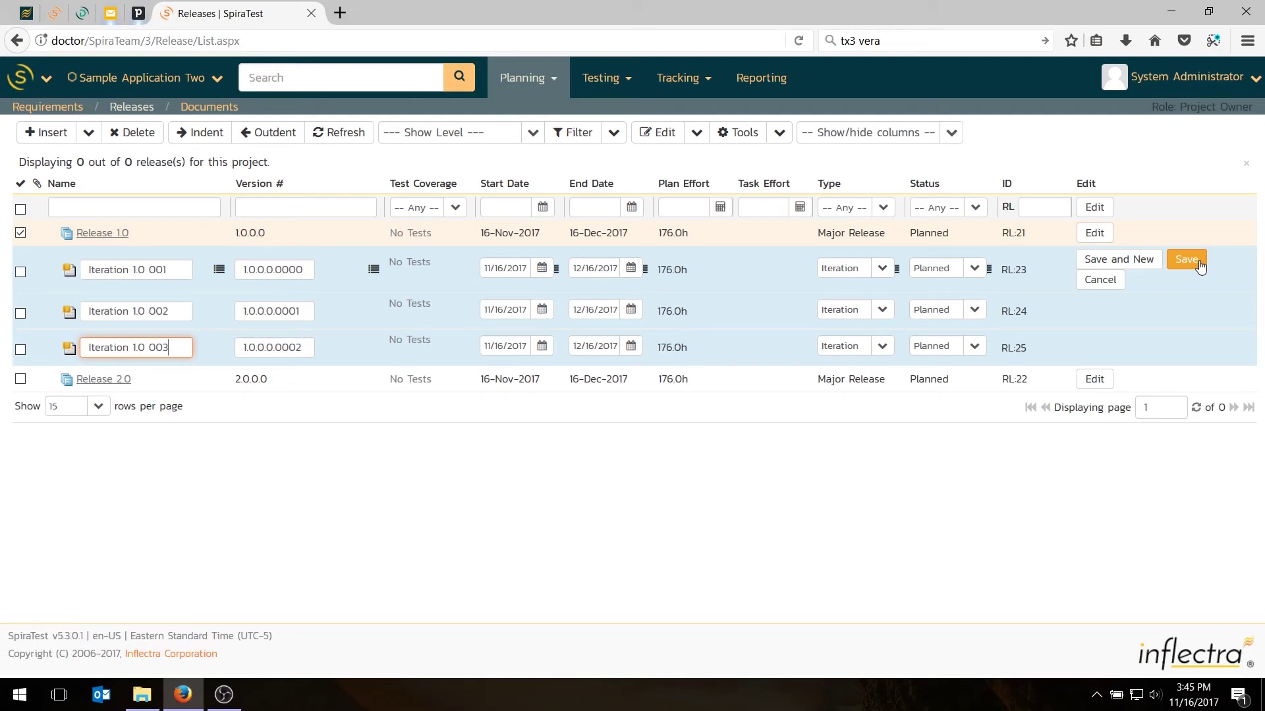
{"action": "left_click", "coordinate": [1186, 260]}
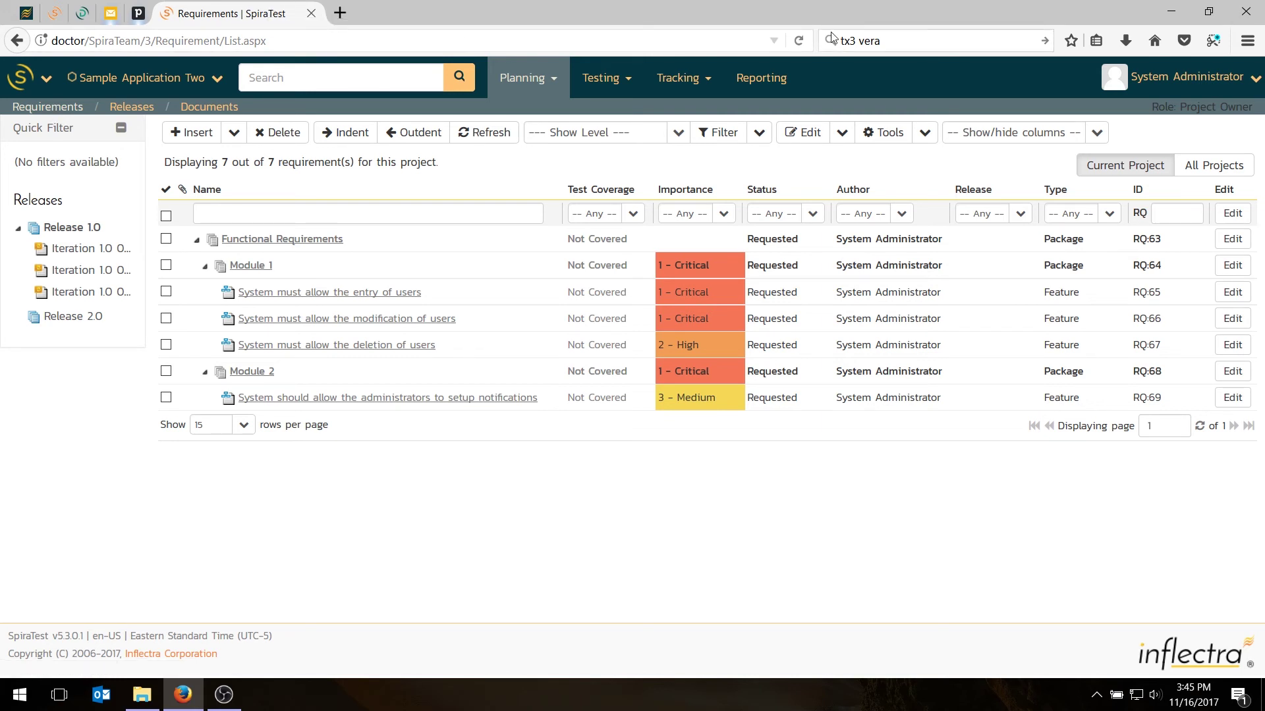
Edit all seven requirements and assign Module 1 and Module 2 to Release 1.0
{"action": "left_click", "coordinate": [166, 215]}
{"action": "left_click", "coordinate": [808, 132]}
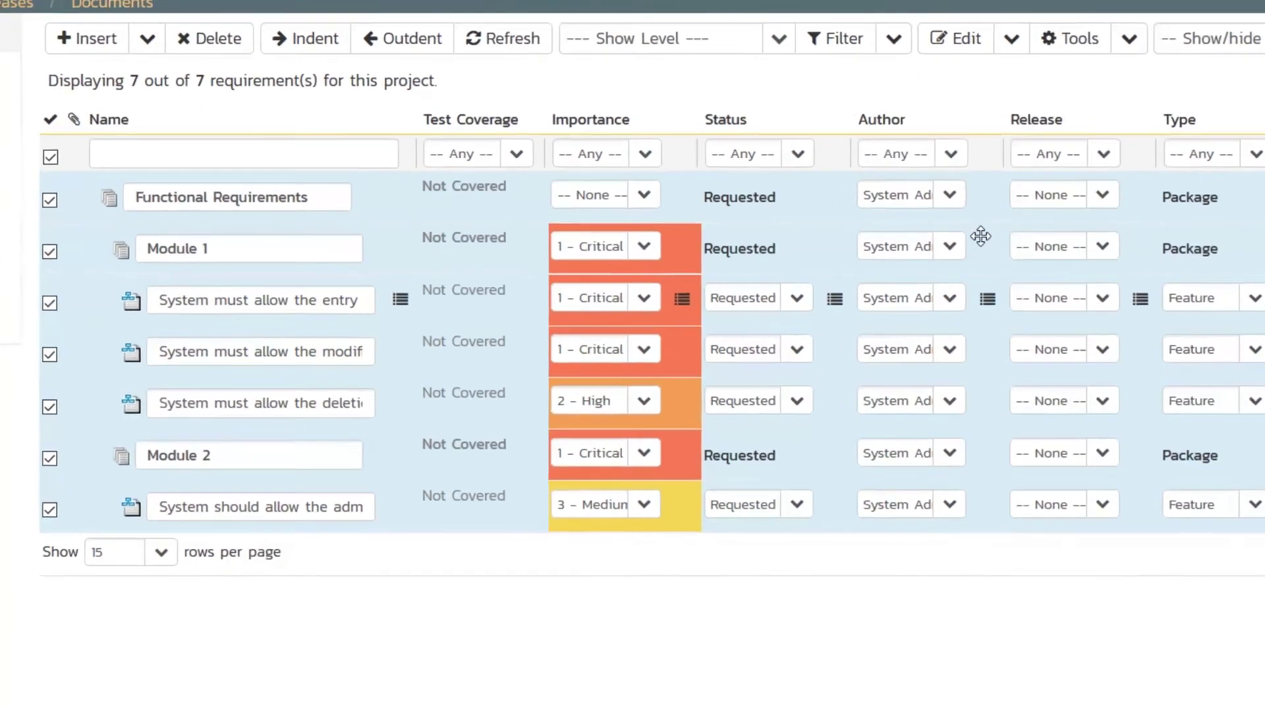
{"action": "left_click", "coordinate": [1104, 246]}
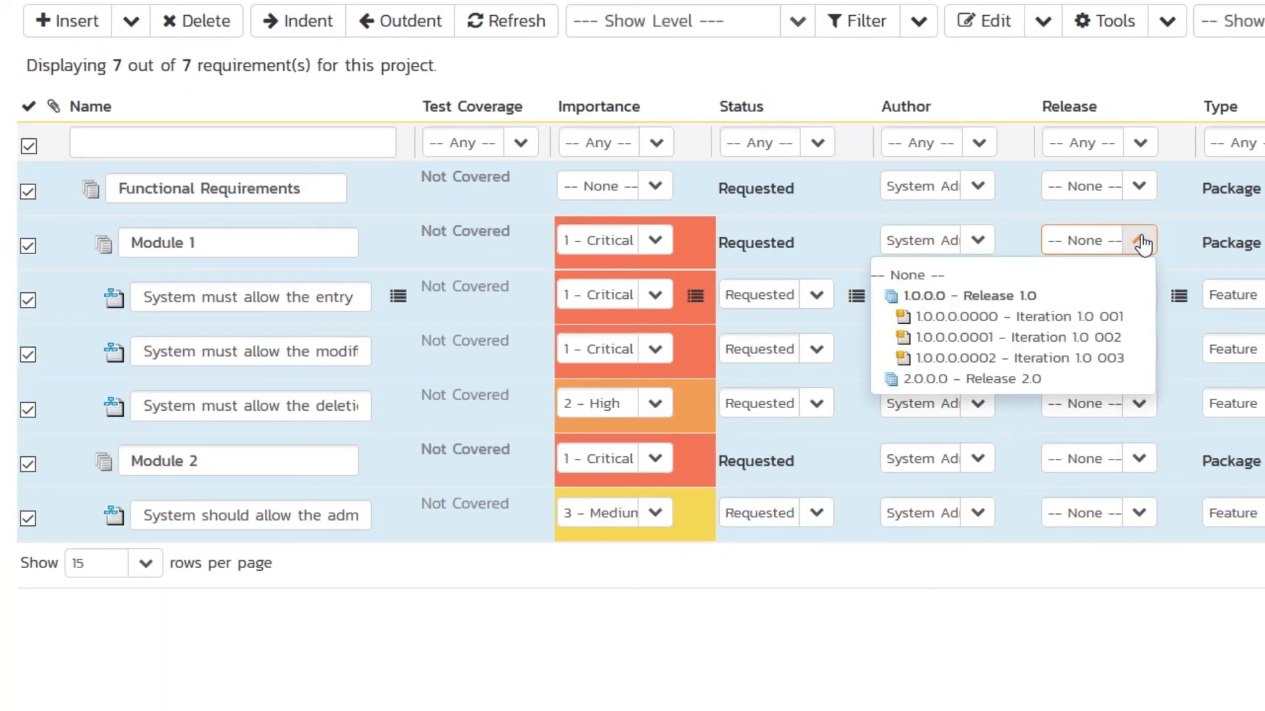
{"action": "left_click", "coordinate": [960, 294]}
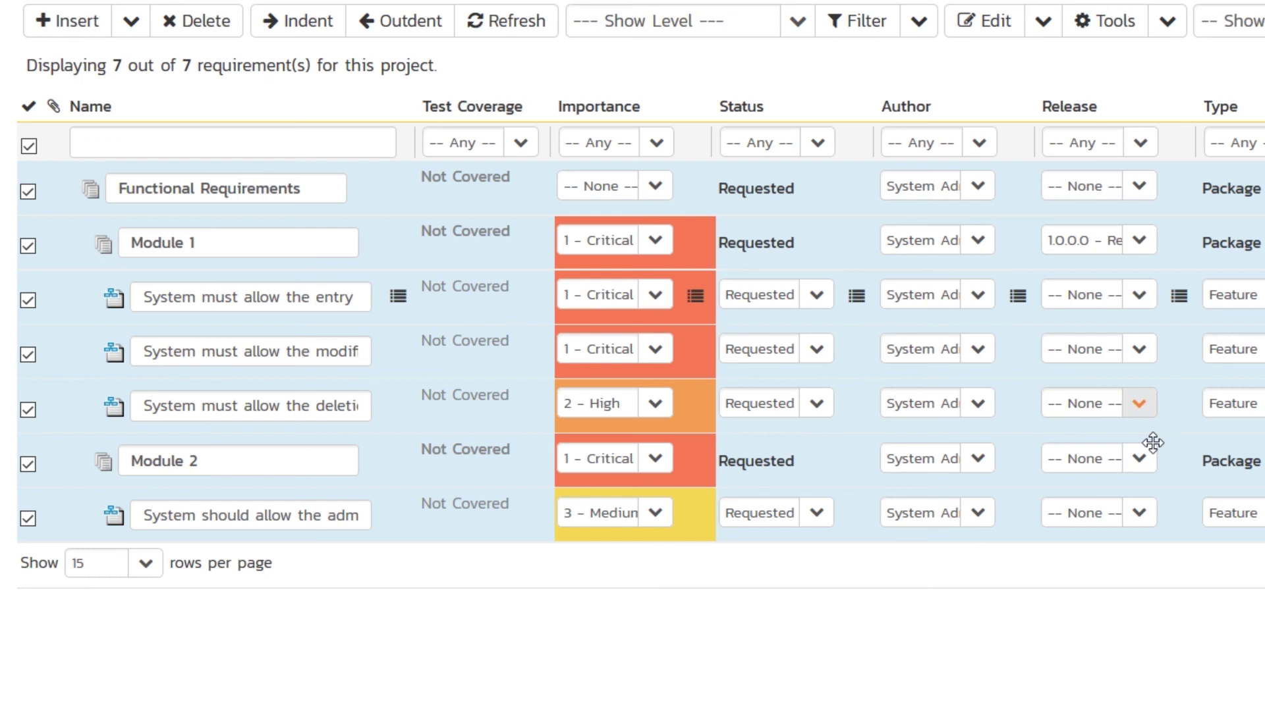
{"action": "left_click", "coordinate": [1139, 459]}
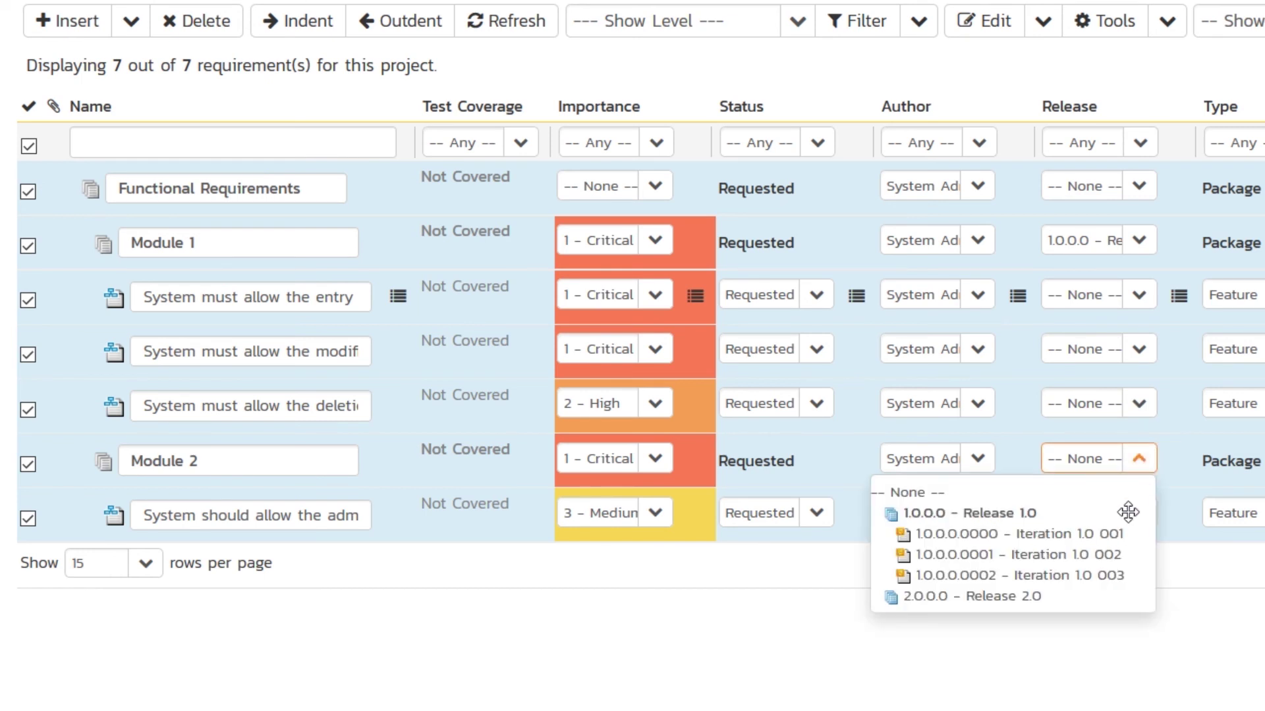
{"action": "left_click", "coordinate": [1013, 517]}
Assign entry and modification to Iteration 1.0 001, deletion and notifications to 1.0 002, then save
{"action": "left_click", "coordinate": [1138, 296]}
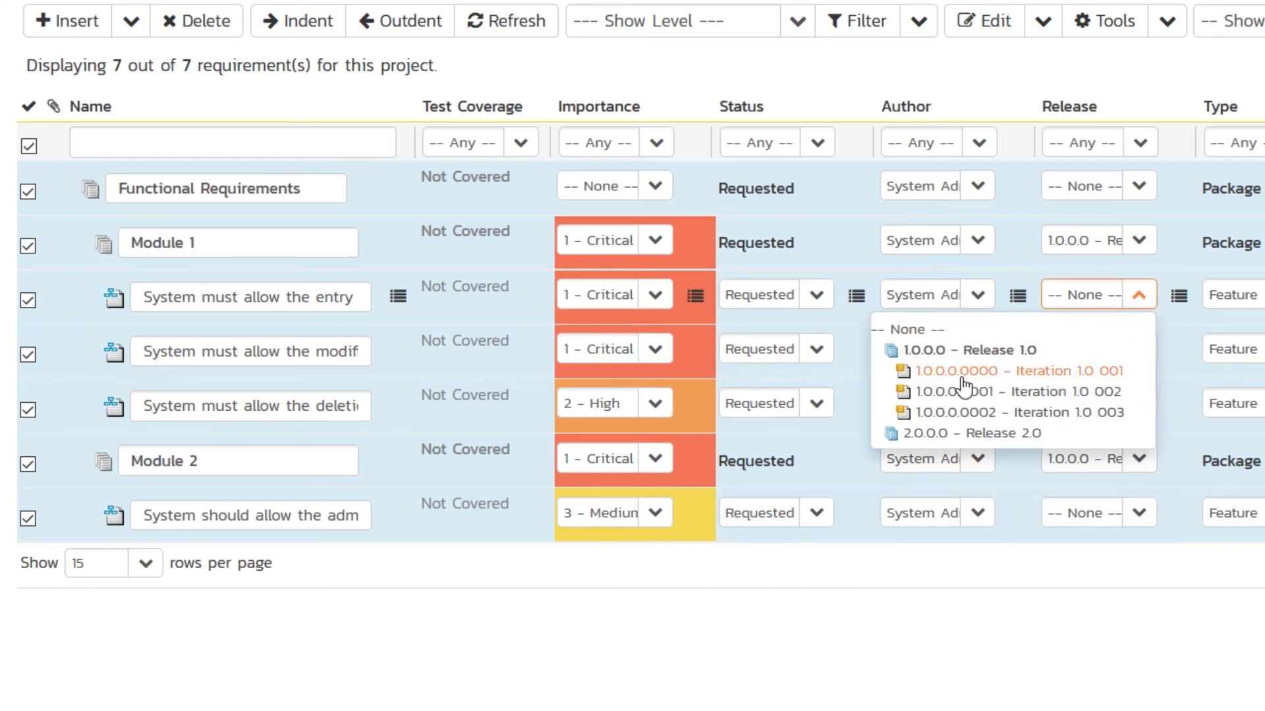
{"action": "left_click", "coordinate": [962, 372]}
{"action": "left_click", "coordinate": [1120, 350]}
{"action": "left_click", "coordinate": [1074, 425]}
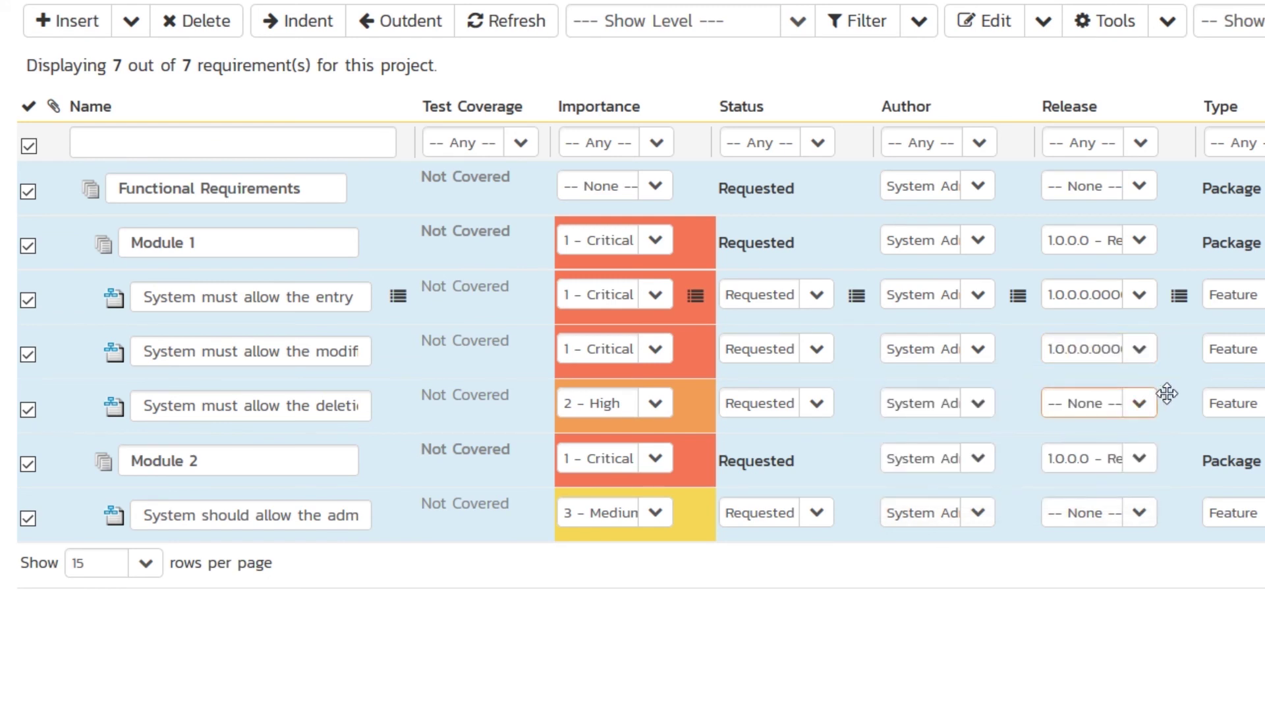
{"action": "left_click", "coordinate": [1139, 404]}
{"action": "left_click", "coordinate": [1104, 501]}
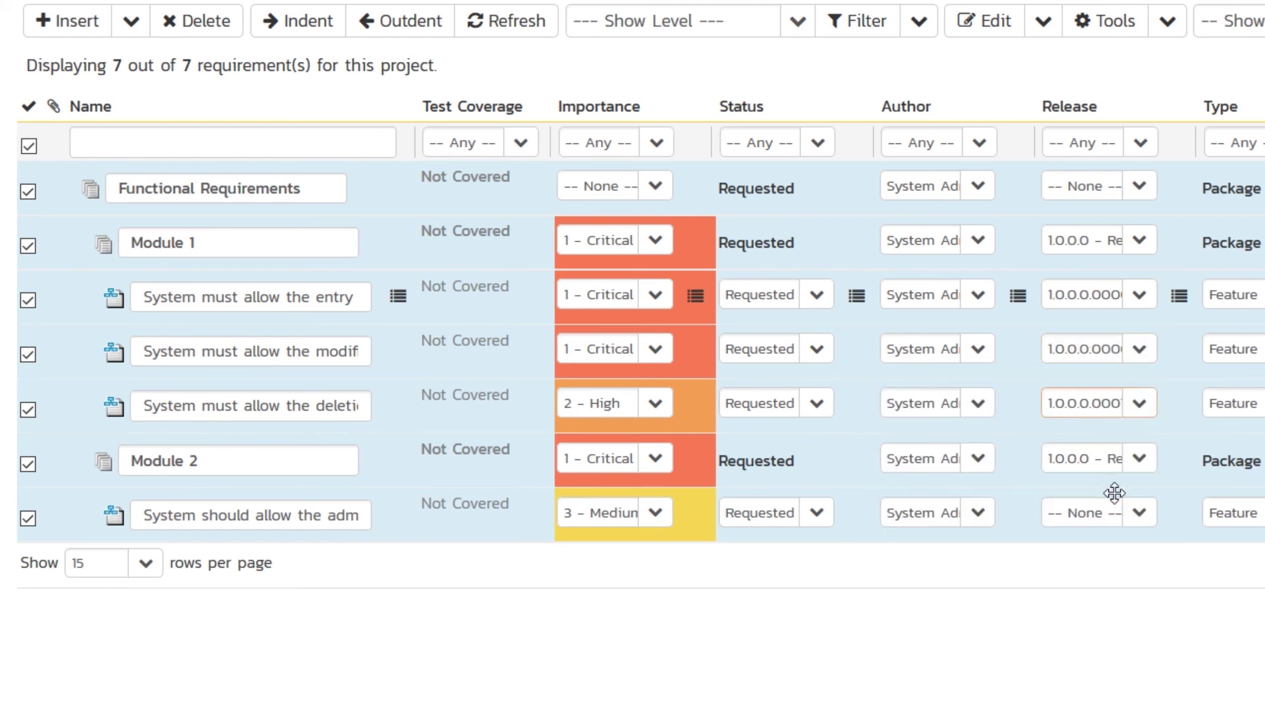
{"action": "left_click", "coordinate": [1146, 463]}
{"action": "left_click", "coordinate": [1146, 462]}
{"action": "left_click", "coordinate": [1139, 513]}
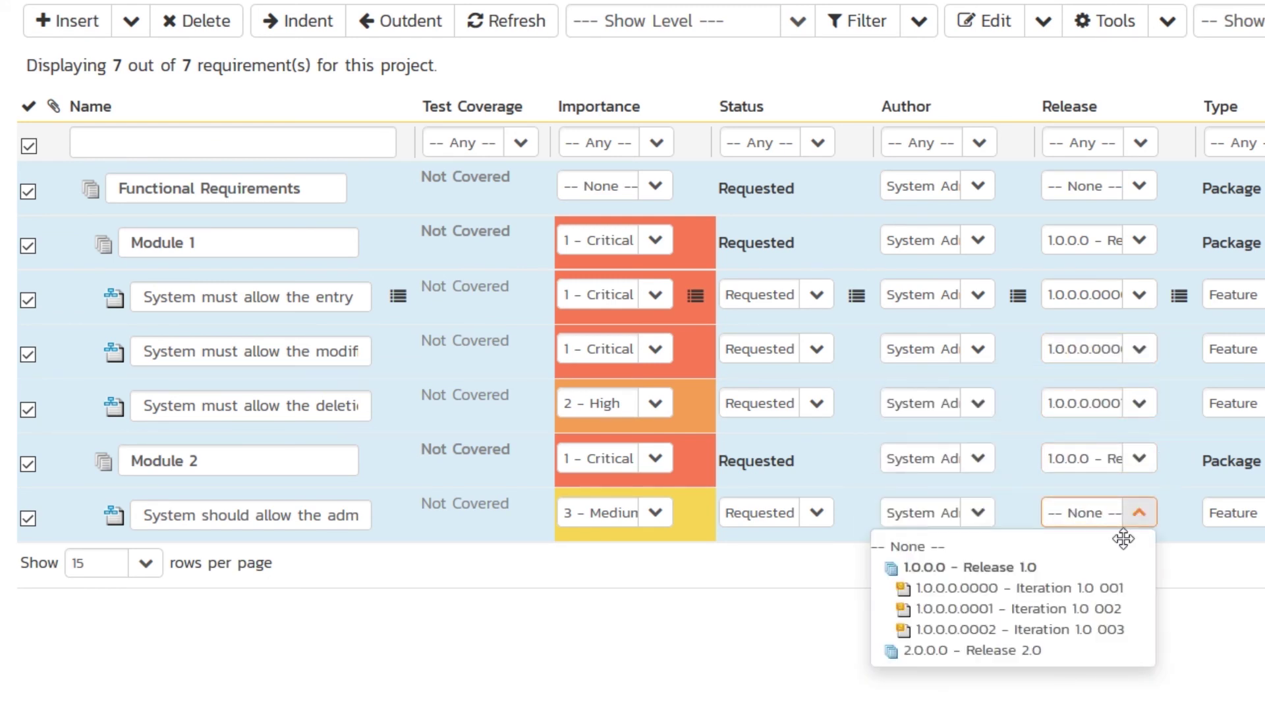
{"action": "left_click", "coordinate": [1090, 615]}
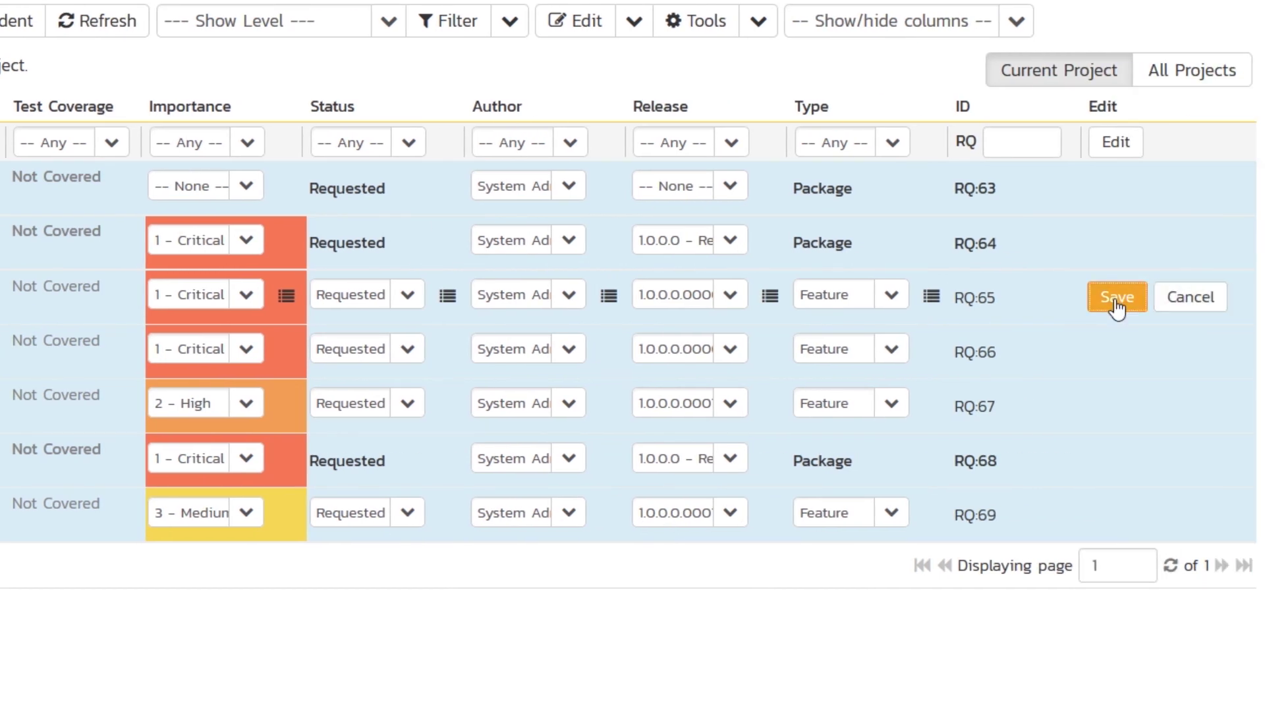
{"action": "left_click", "coordinate": [1116, 300]}
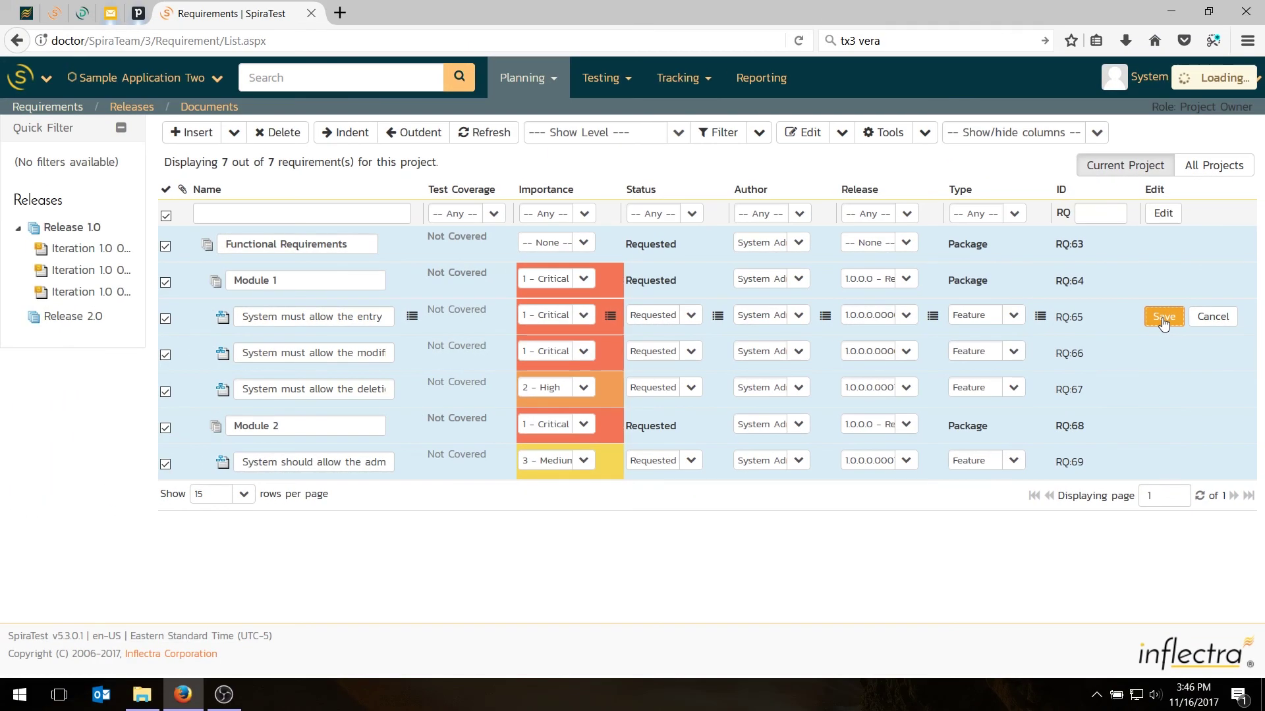